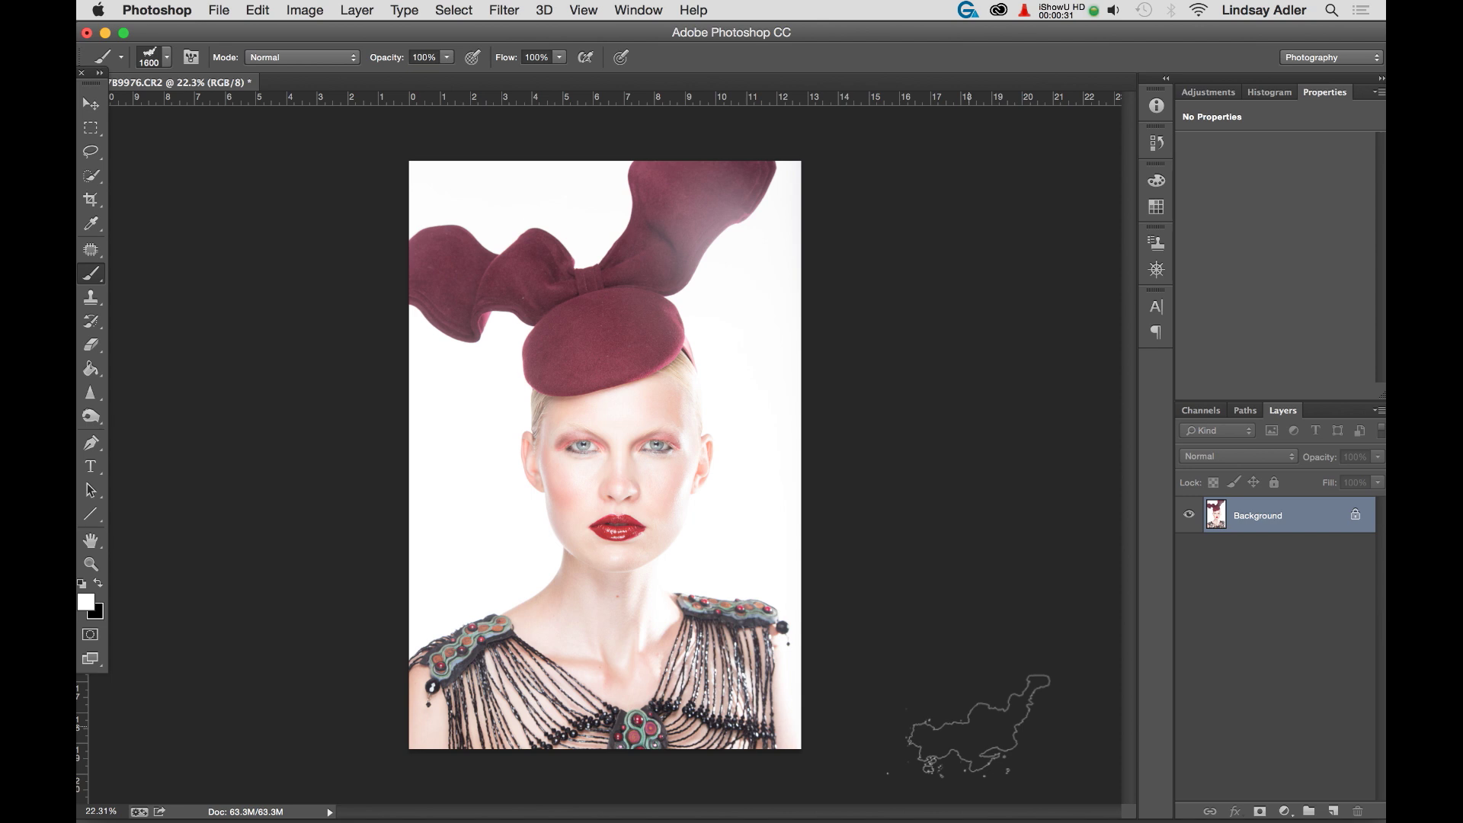
# Step: Duplicate the Background layer and insert a new layer filled with white between the copy and the original
pyautogui.moveTo(1324, 518); pyautogui.dragTo(1333, 810)
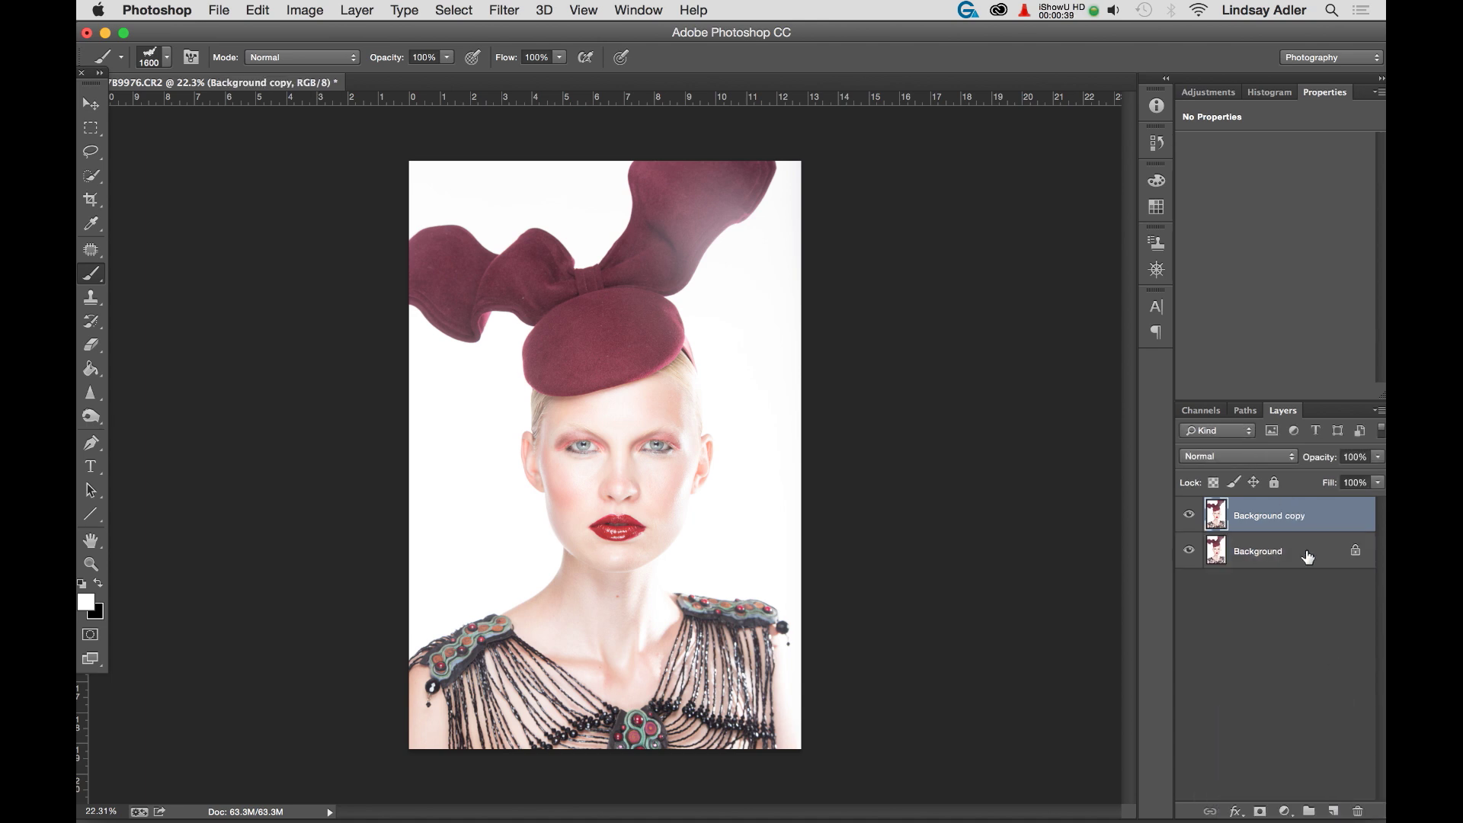
pyautogui.click(1278, 548)
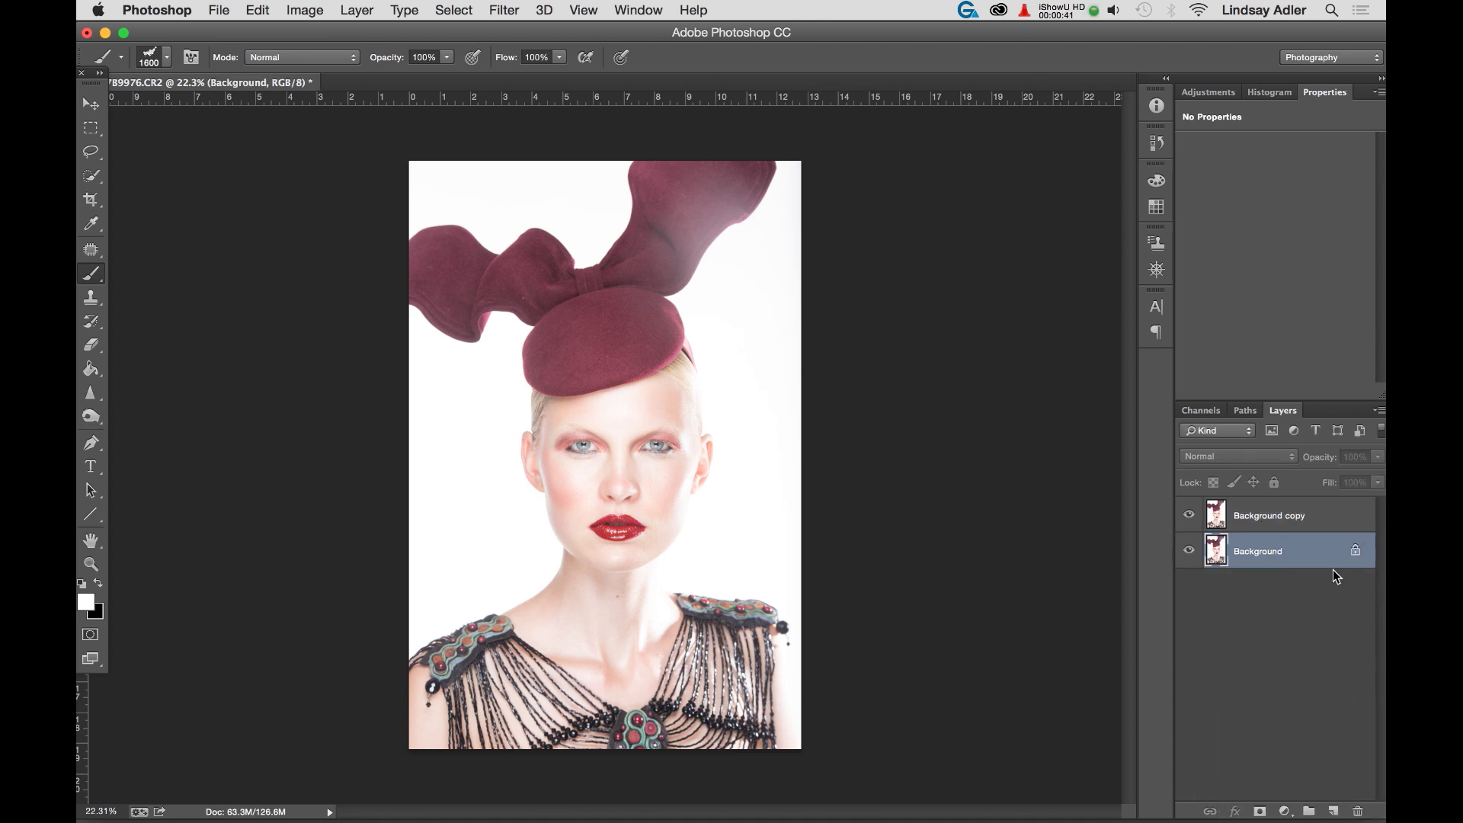
pyautogui.click(1334, 811)
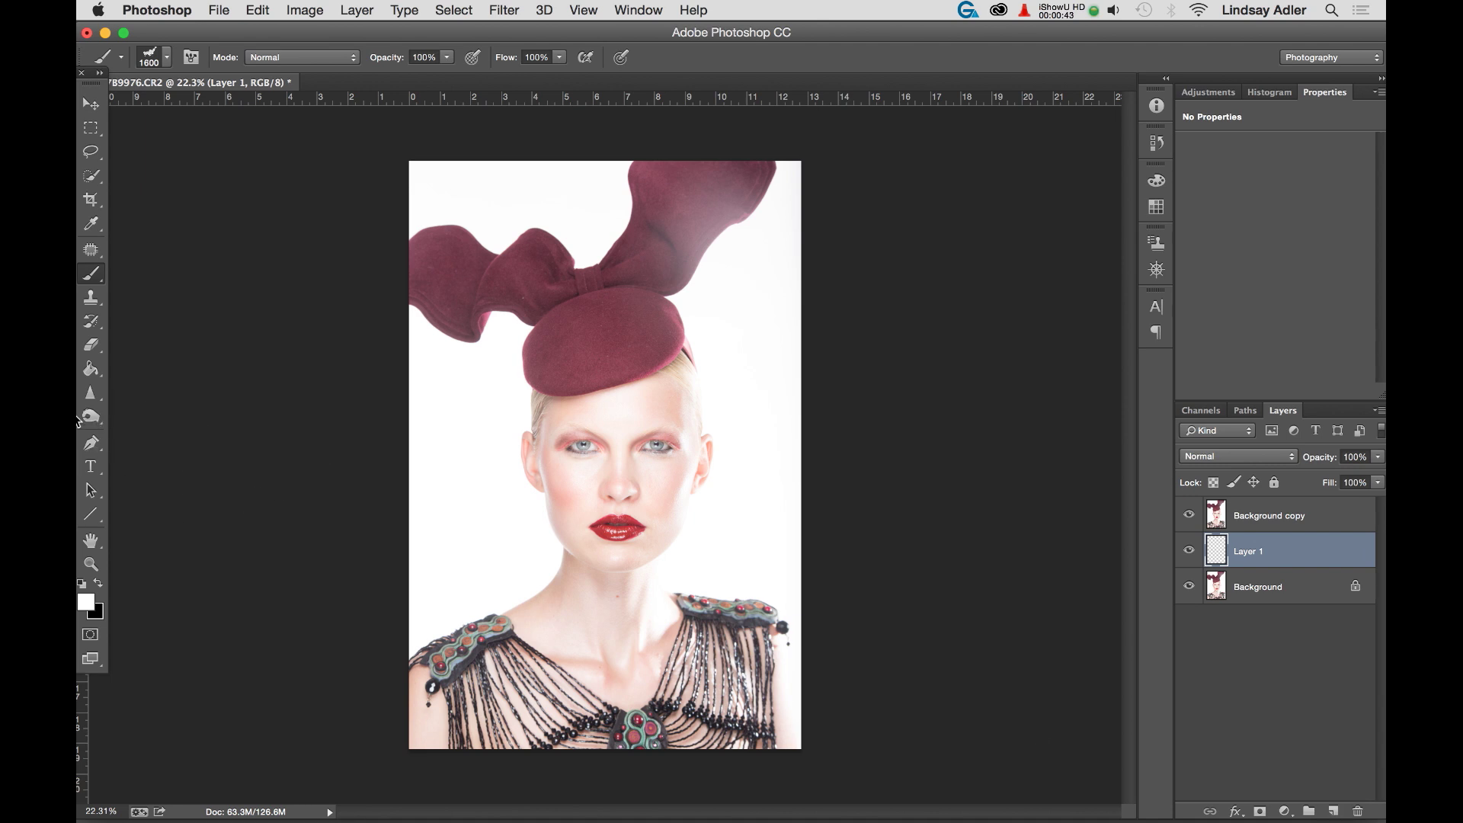
pyautogui.click(92, 369)
pyautogui.click(444, 434)
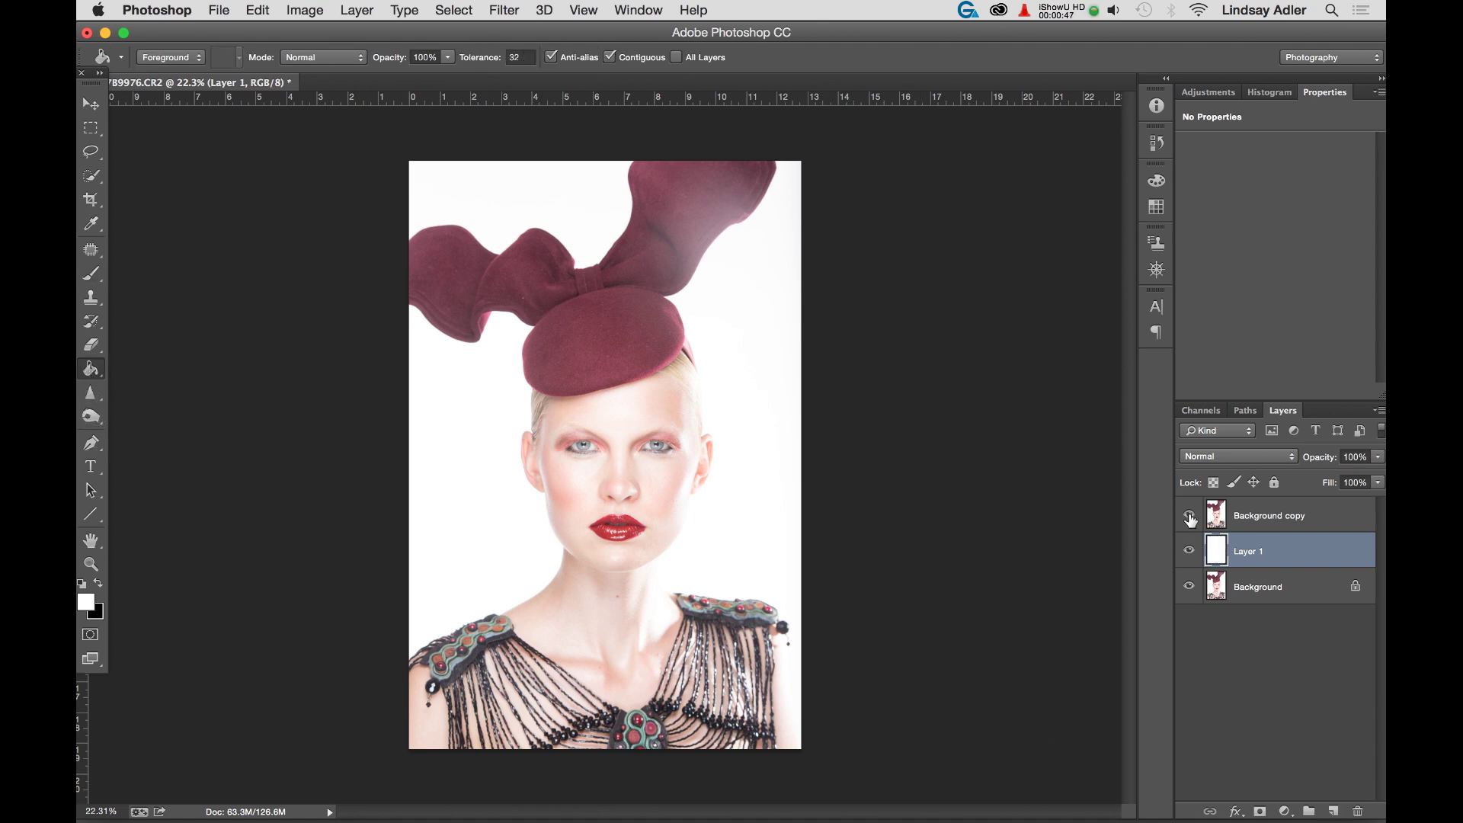
# Step: Hide Background copy to check the white layer, restore its visibility, and add a black layer mask to it
pyautogui.click(1188, 516)
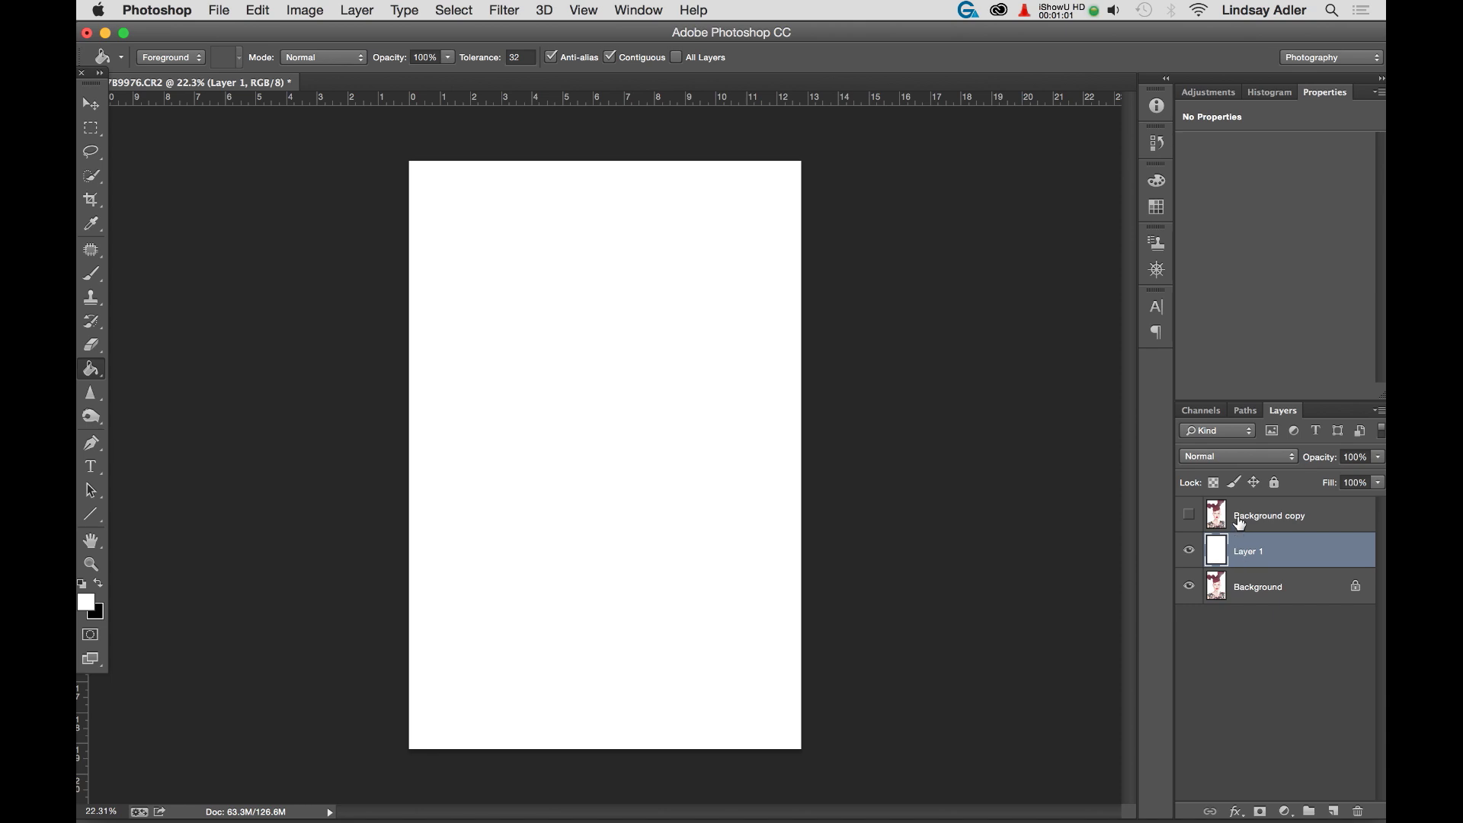
pyautogui.click(1240, 521)
pyautogui.click(1188, 515)
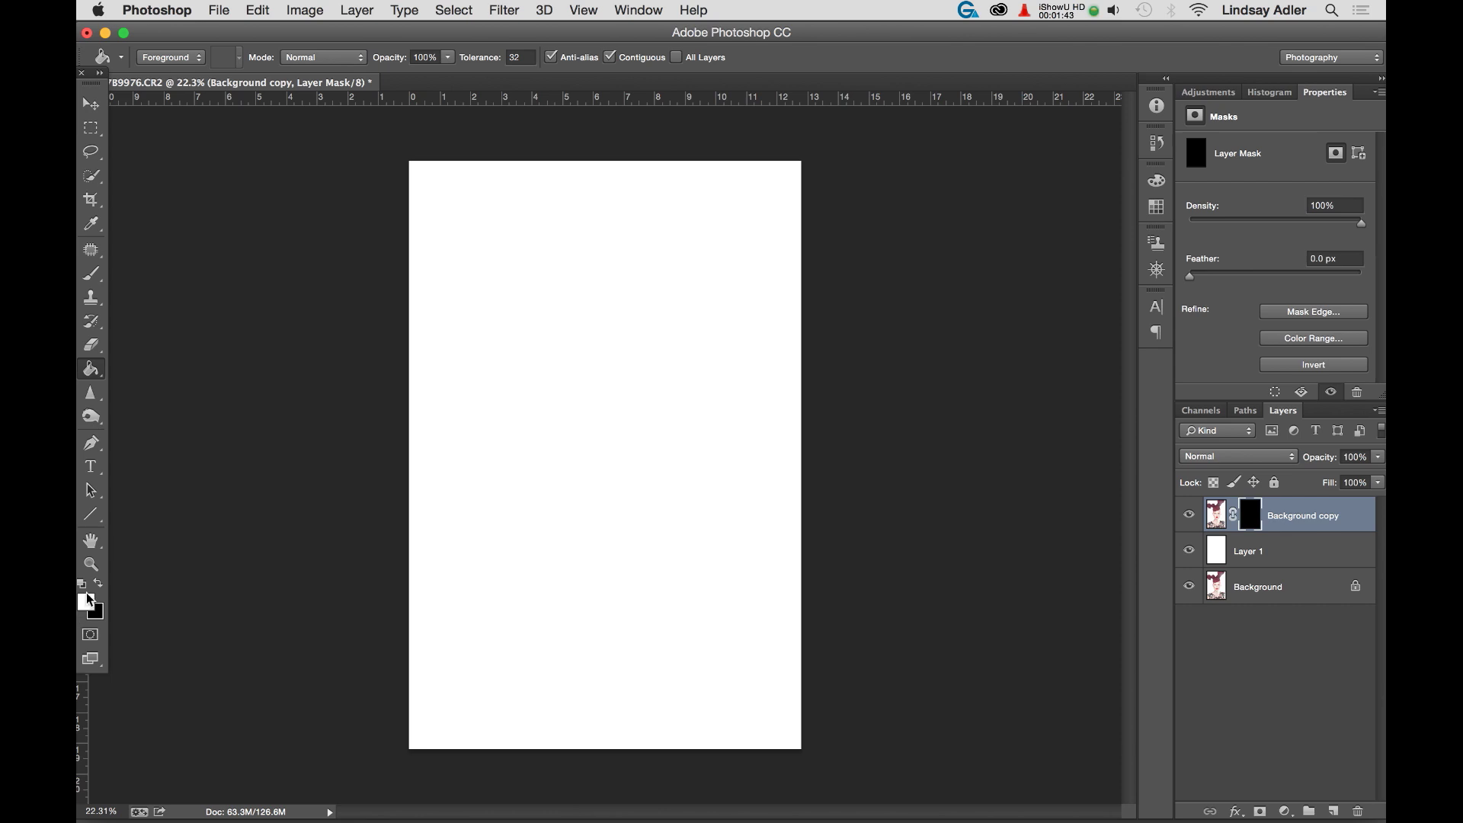
# Step: Choose a blocky paint-splatter brush tip for the Brush tool and enlarge it to 1600 px
pyautogui.click(92, 274)
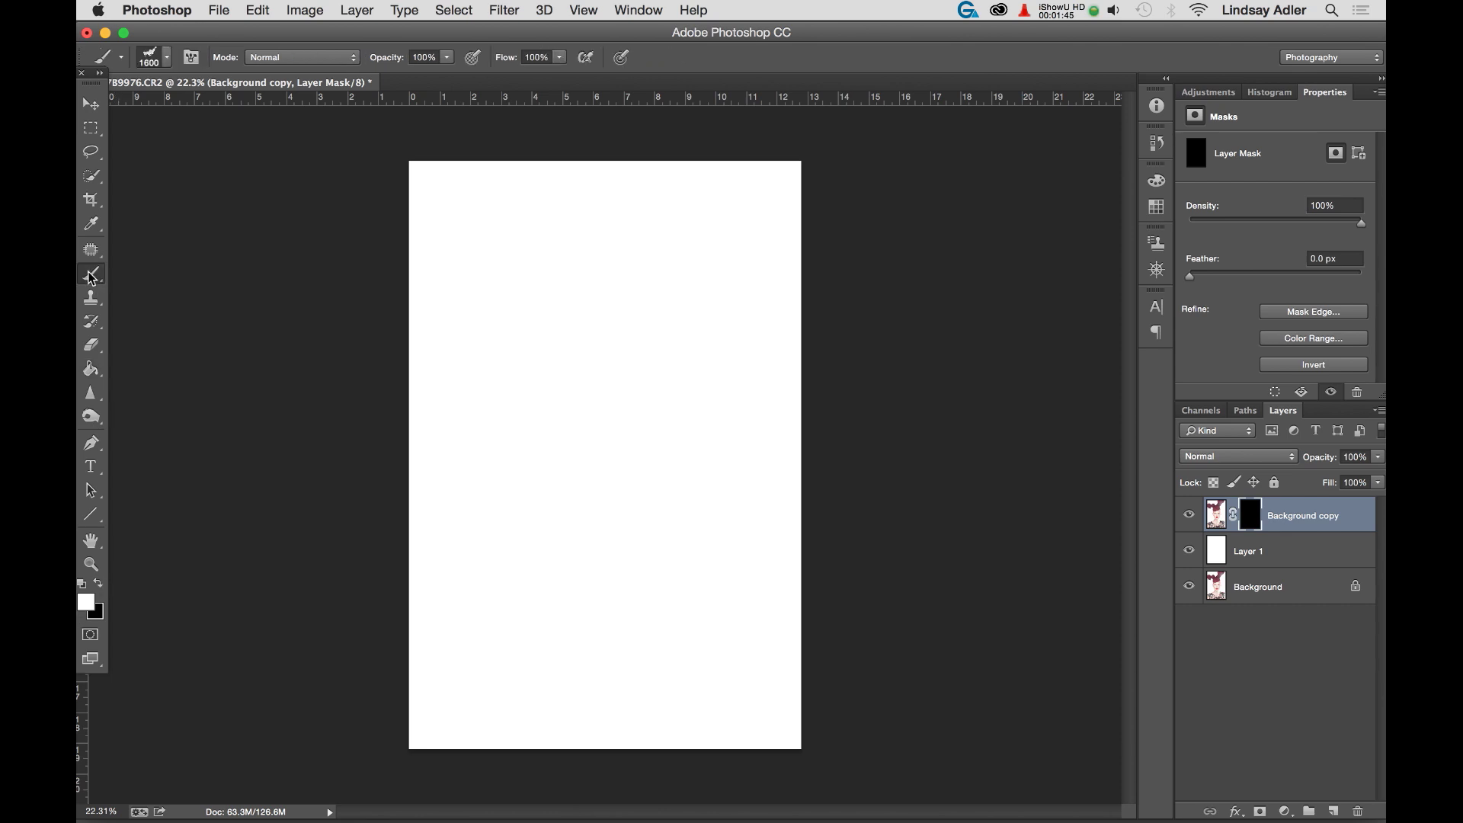
pyautogui.click(166, 54)
pyautogui.scroll(-2, 217, 219)
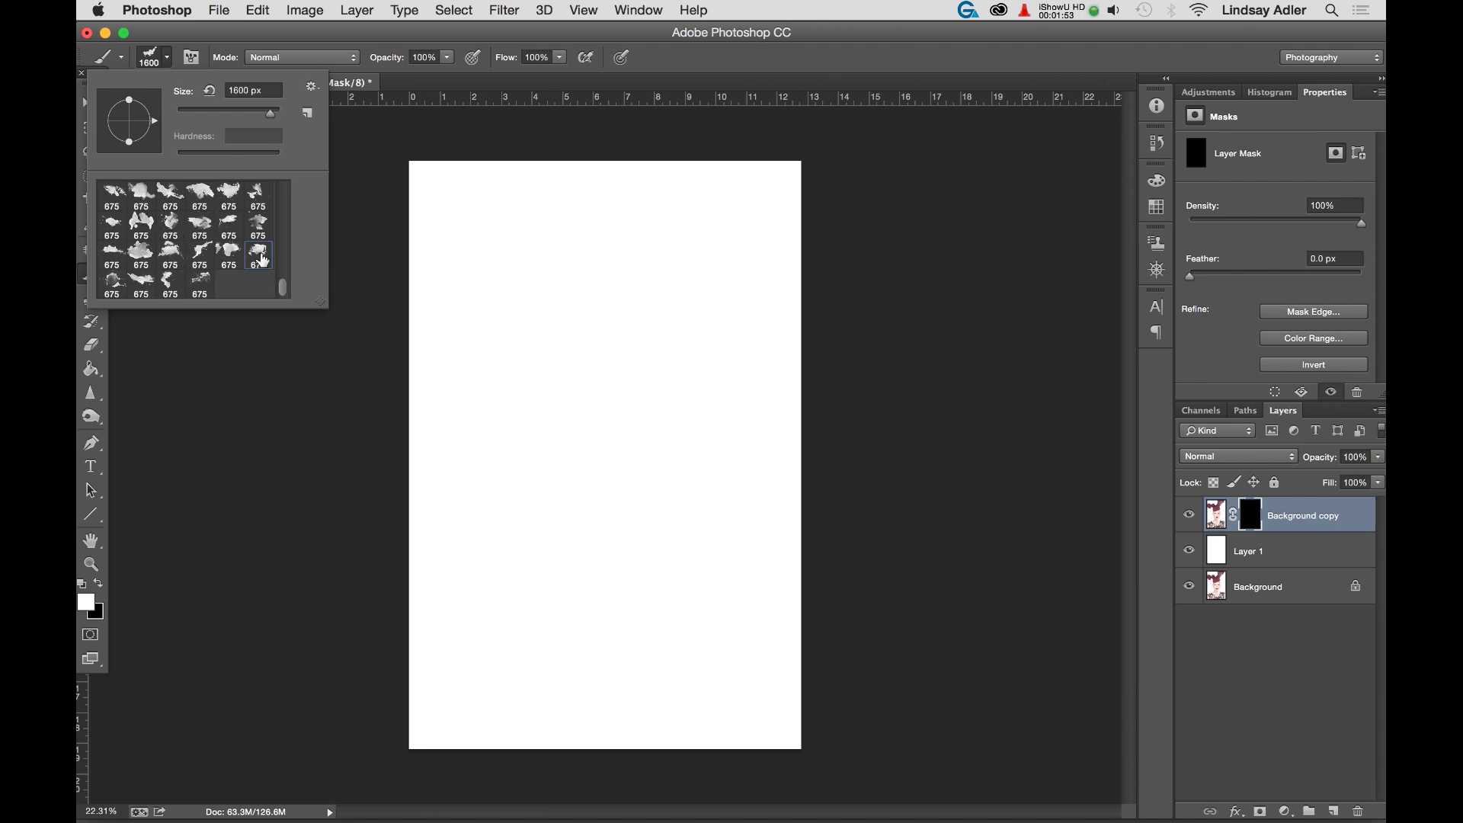
pyautogui.click(261, 258)
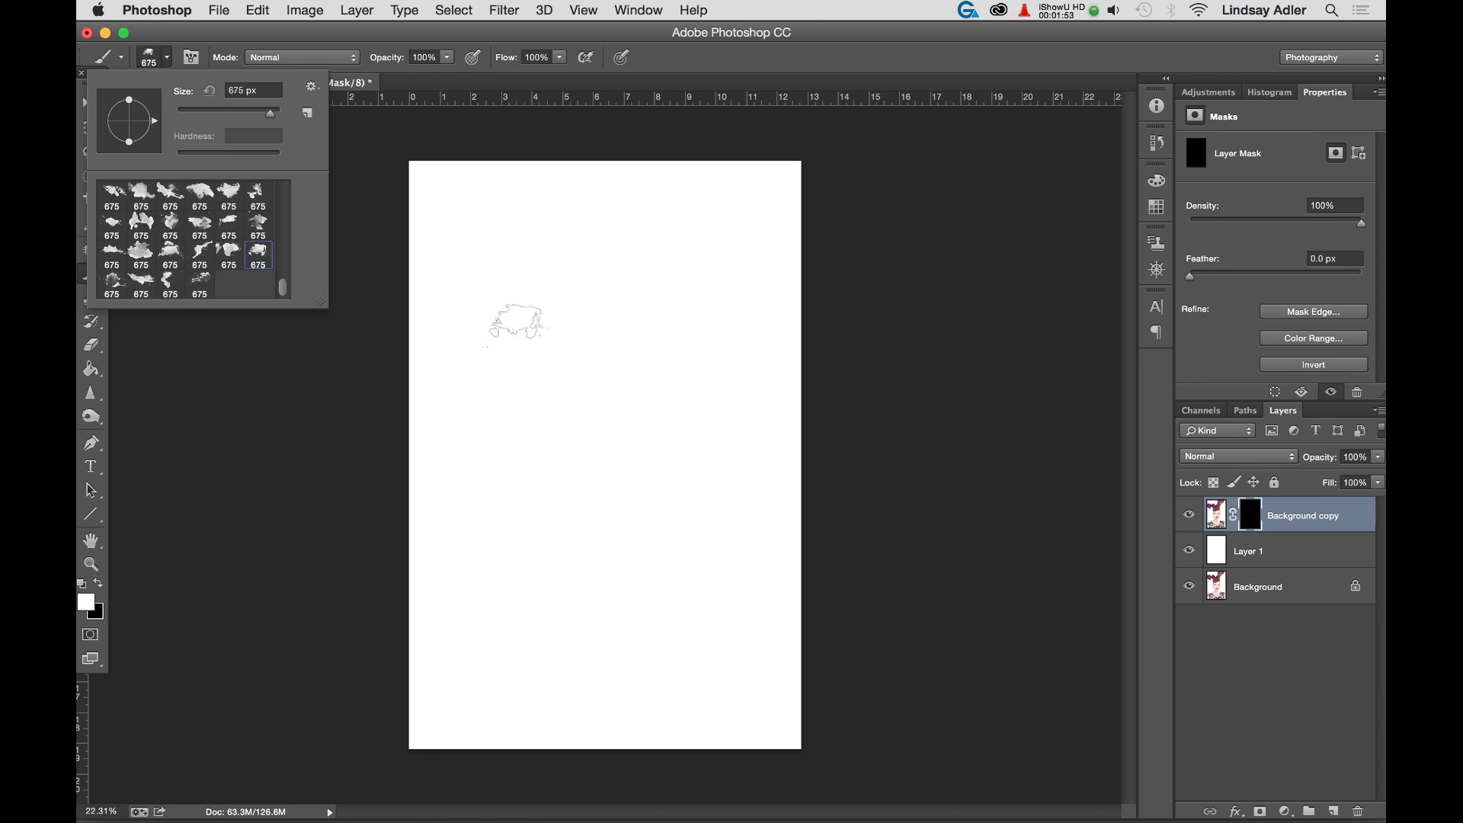
pyautogui.click(864, 50)
pyautogui.press(']')
pyautogui.press(']')
pyautogui.press(']')
pyautogui.press(']')
pyautogui.press(']')
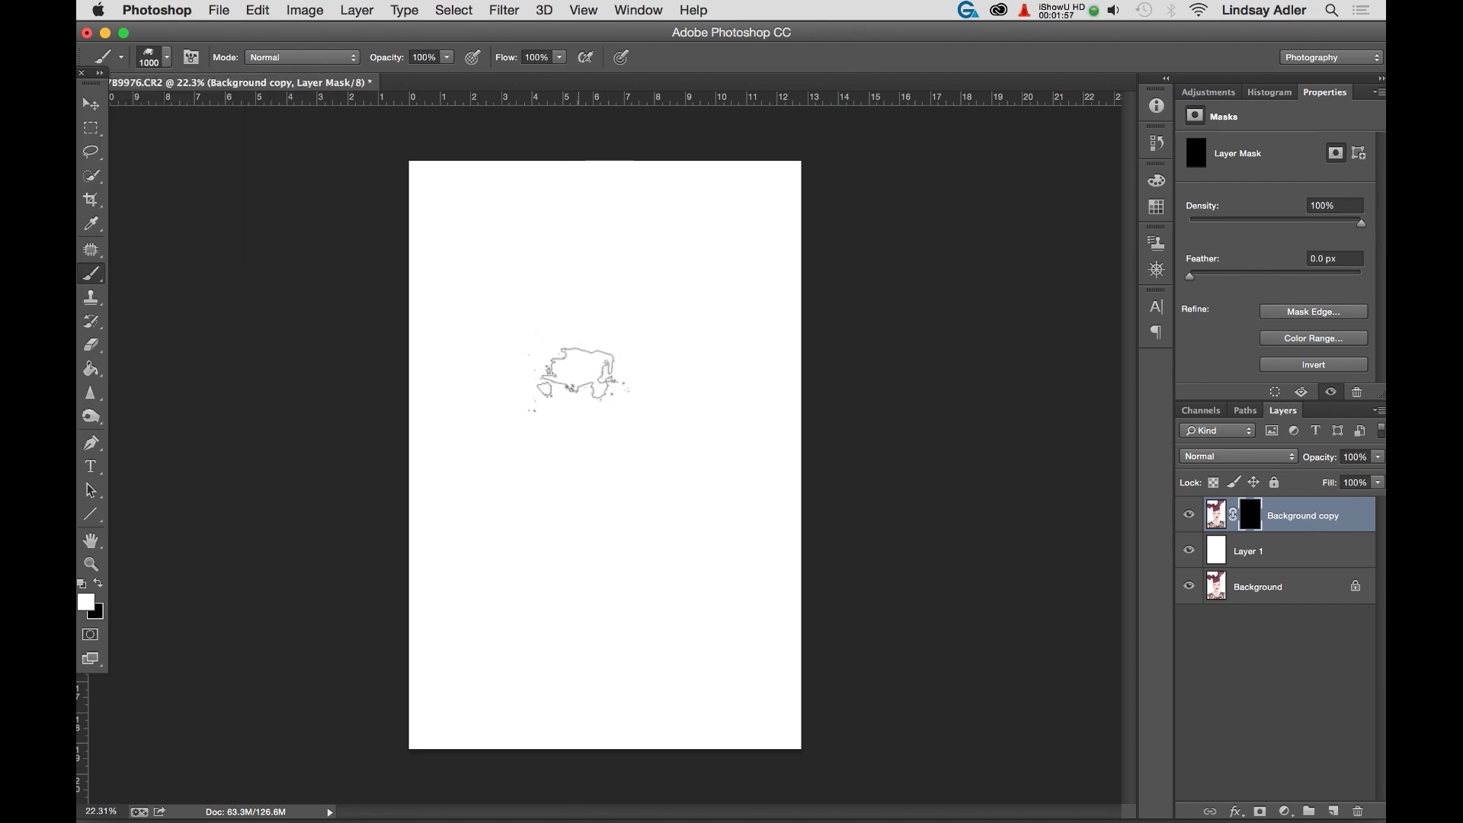
pyautogui.press(']')
pyautogui.press(']')
pyautogui.press(']')
pyautogui.press(']')
pyautogui.press(']')
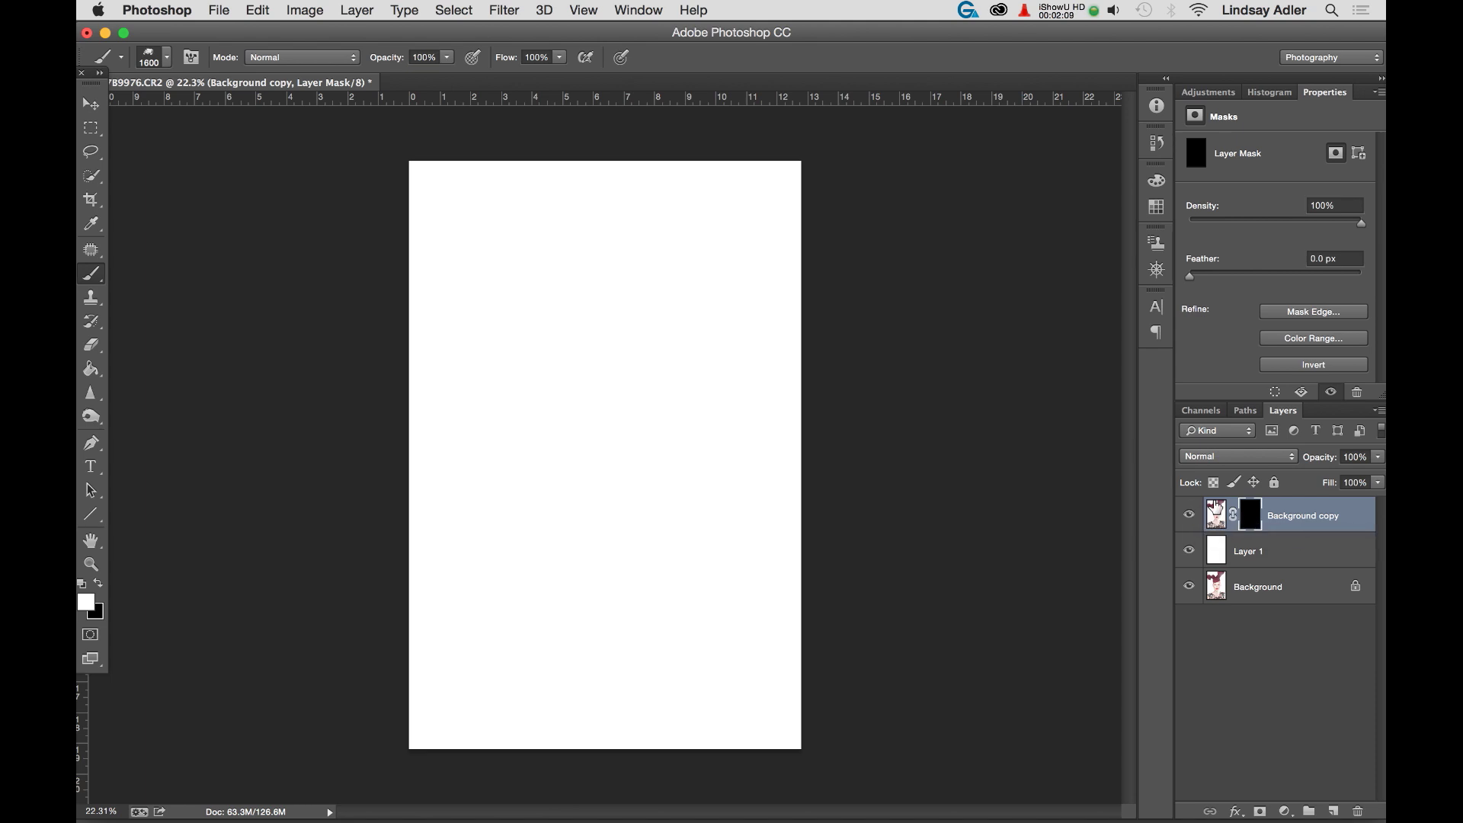
# Step: Stamp white splatters on the Background copy mask to reveal patches of the hat, one eye, the neck and the beaded top
pyautogui.keyDown('super'); pyautogui.click(1216, 506); pyautogui.keyUp('super')
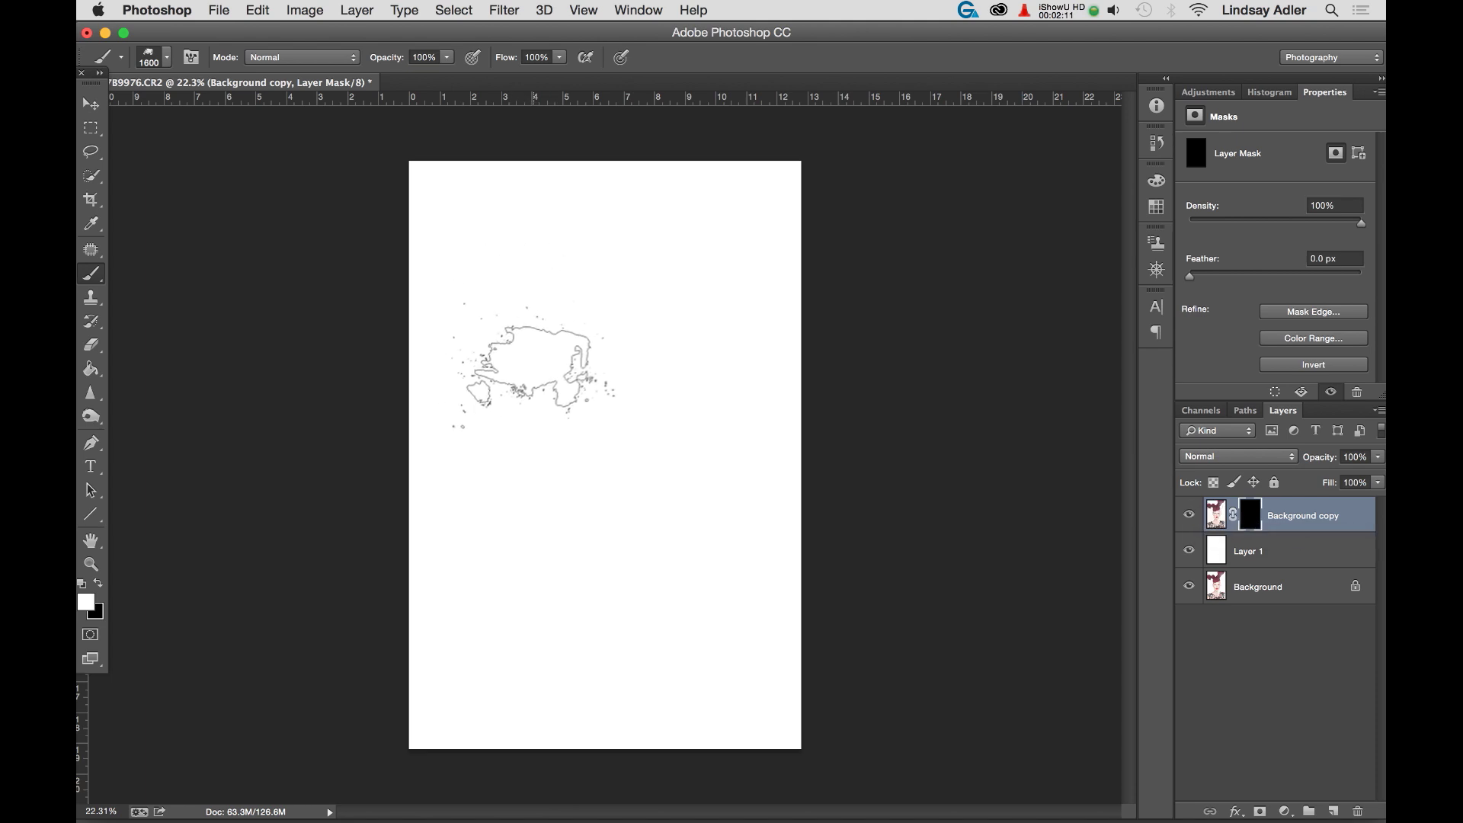
pyautogui.click(534, 366)
pyautogui.click(643, 461)
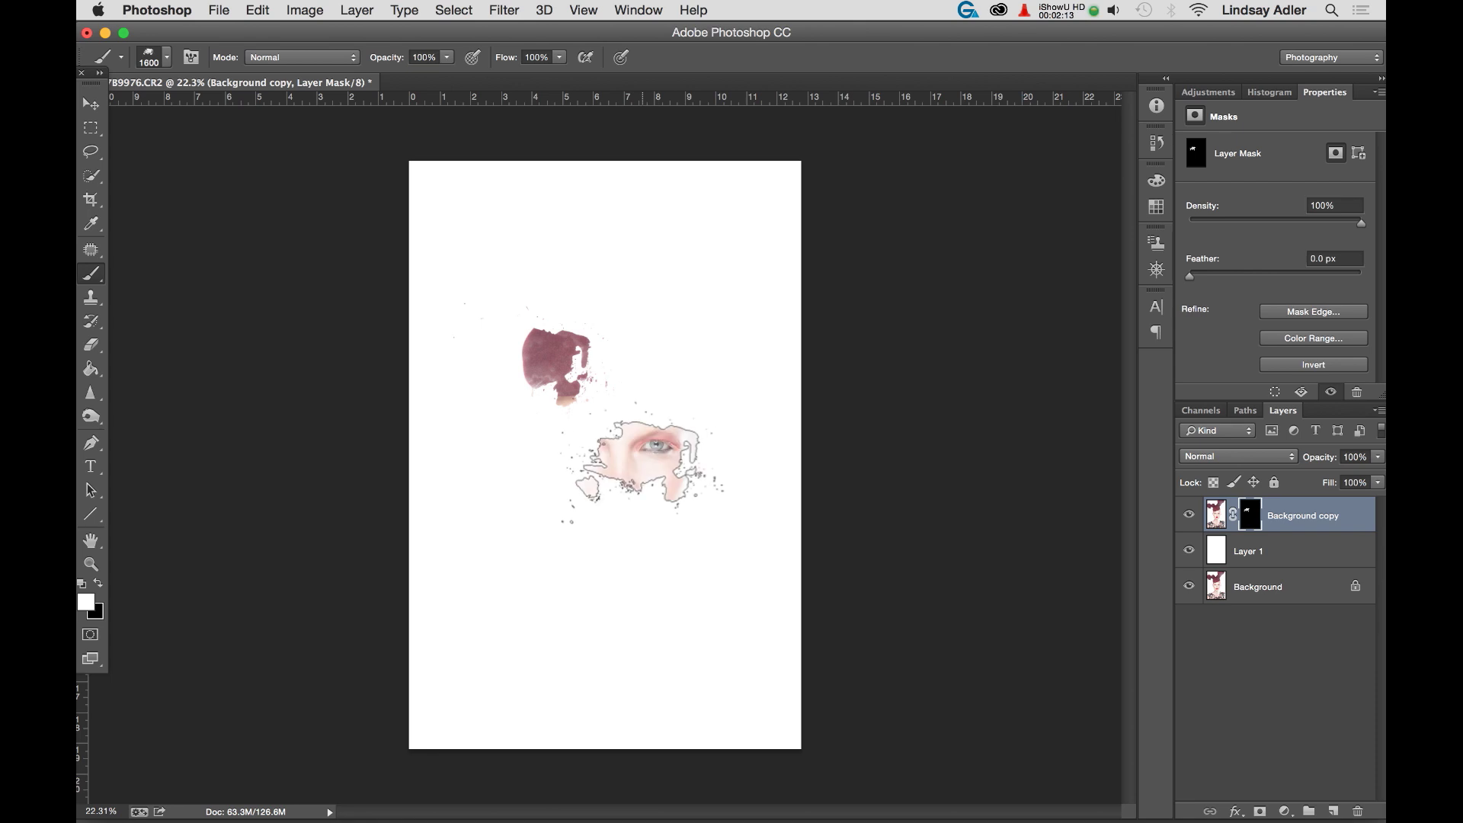
pyautogui.click(656, 307)
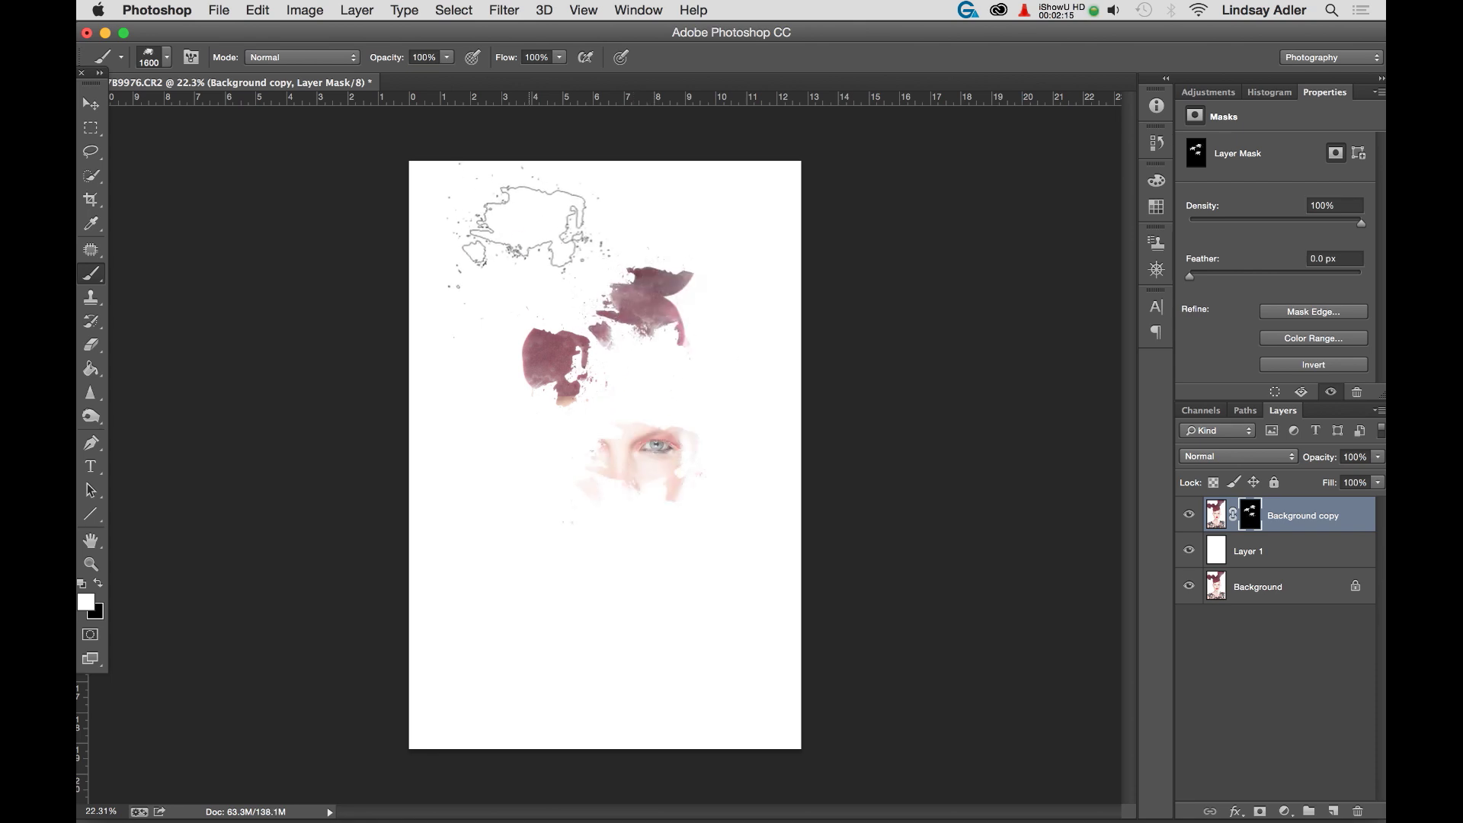
pyautogui.click(529, 226)
pyautogui.click(537, 568)
pyautogui.click(695, 669)
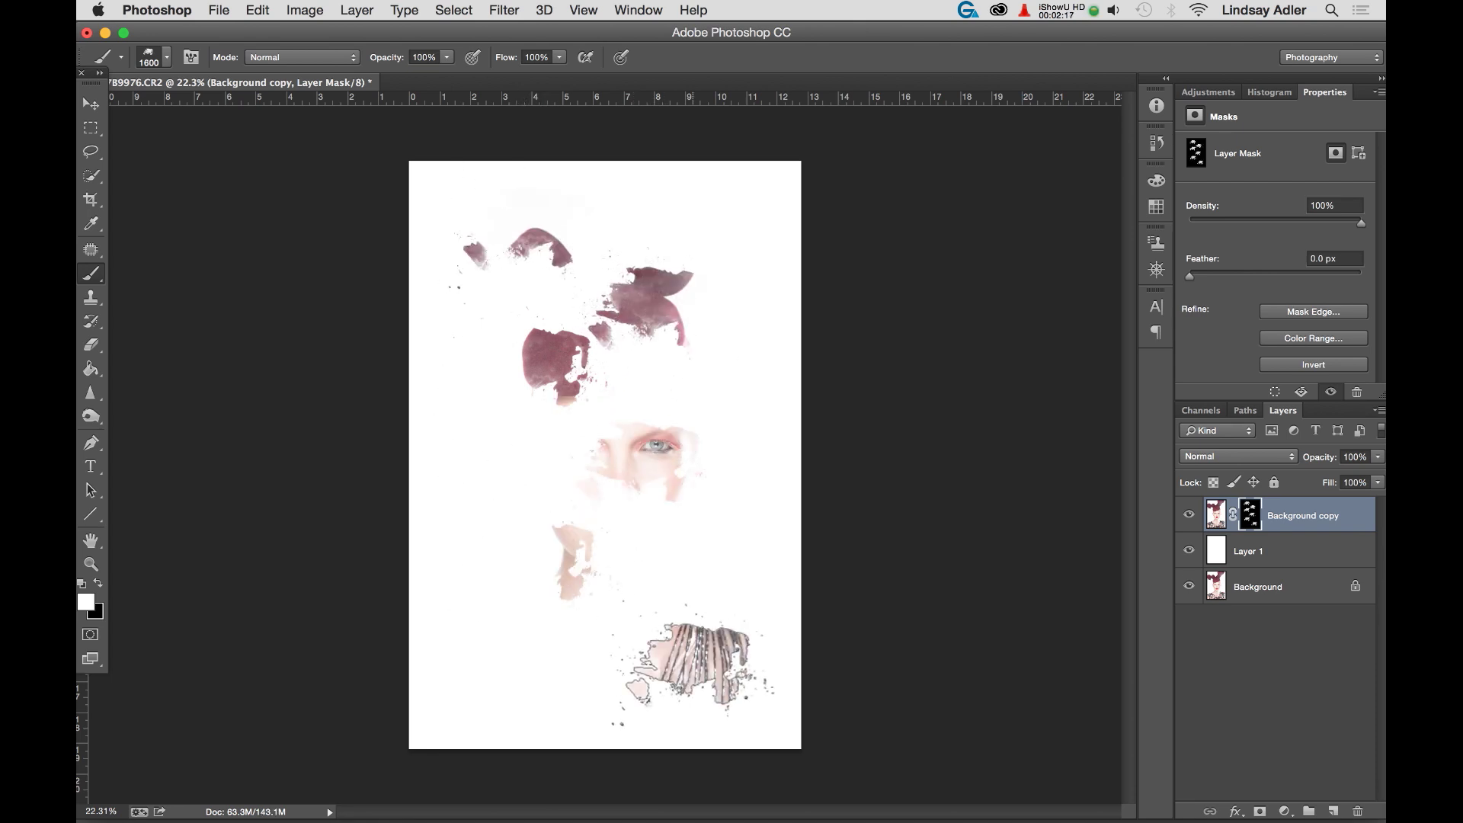
# Step: Switch to a cloud-shaped splatter brush at 1500 px and reveal the ear and cheek on the left side of the face
pyautogui.click(167, 61)
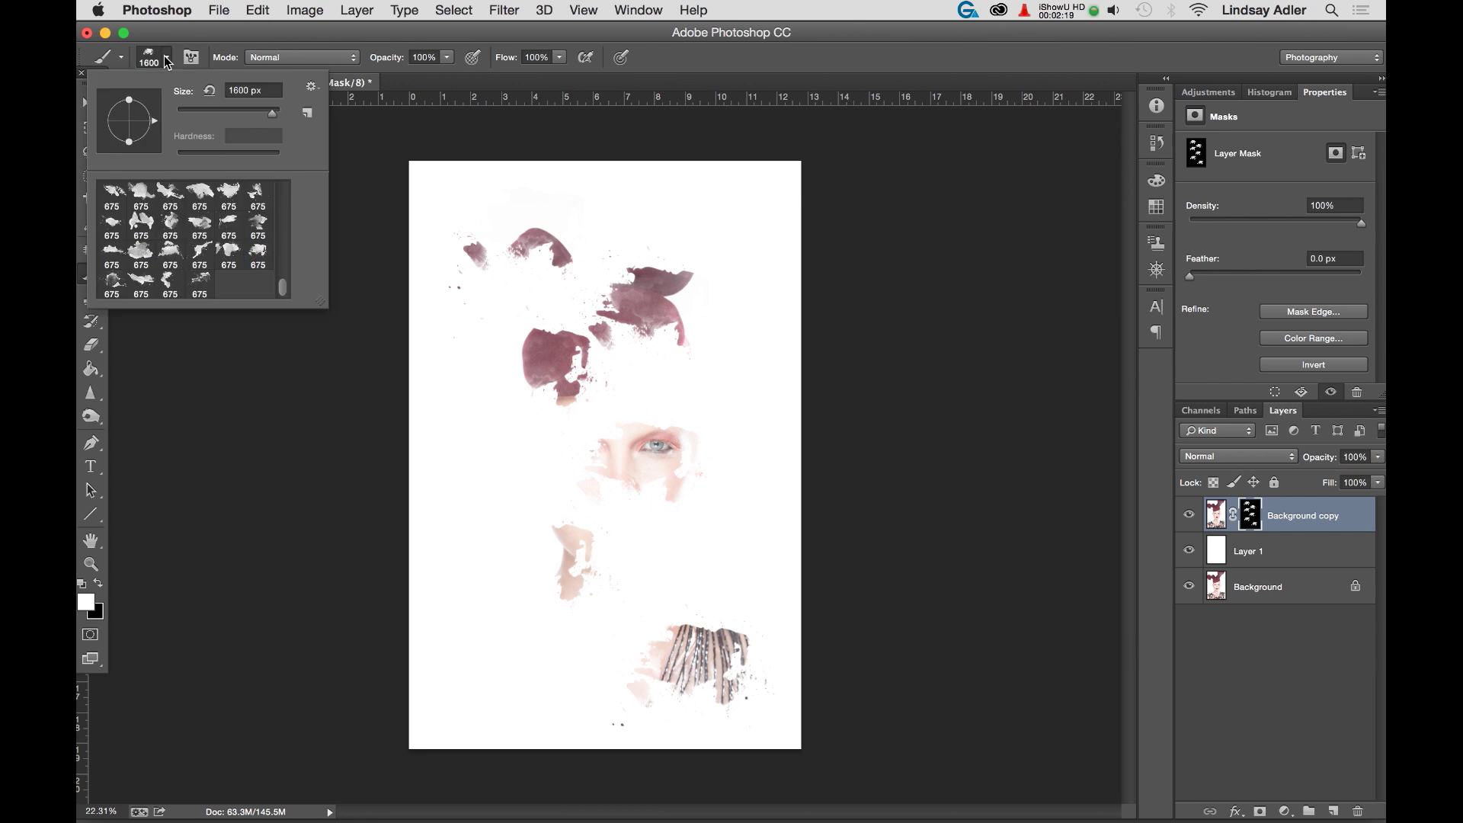
pyautogui.click(140, 252)
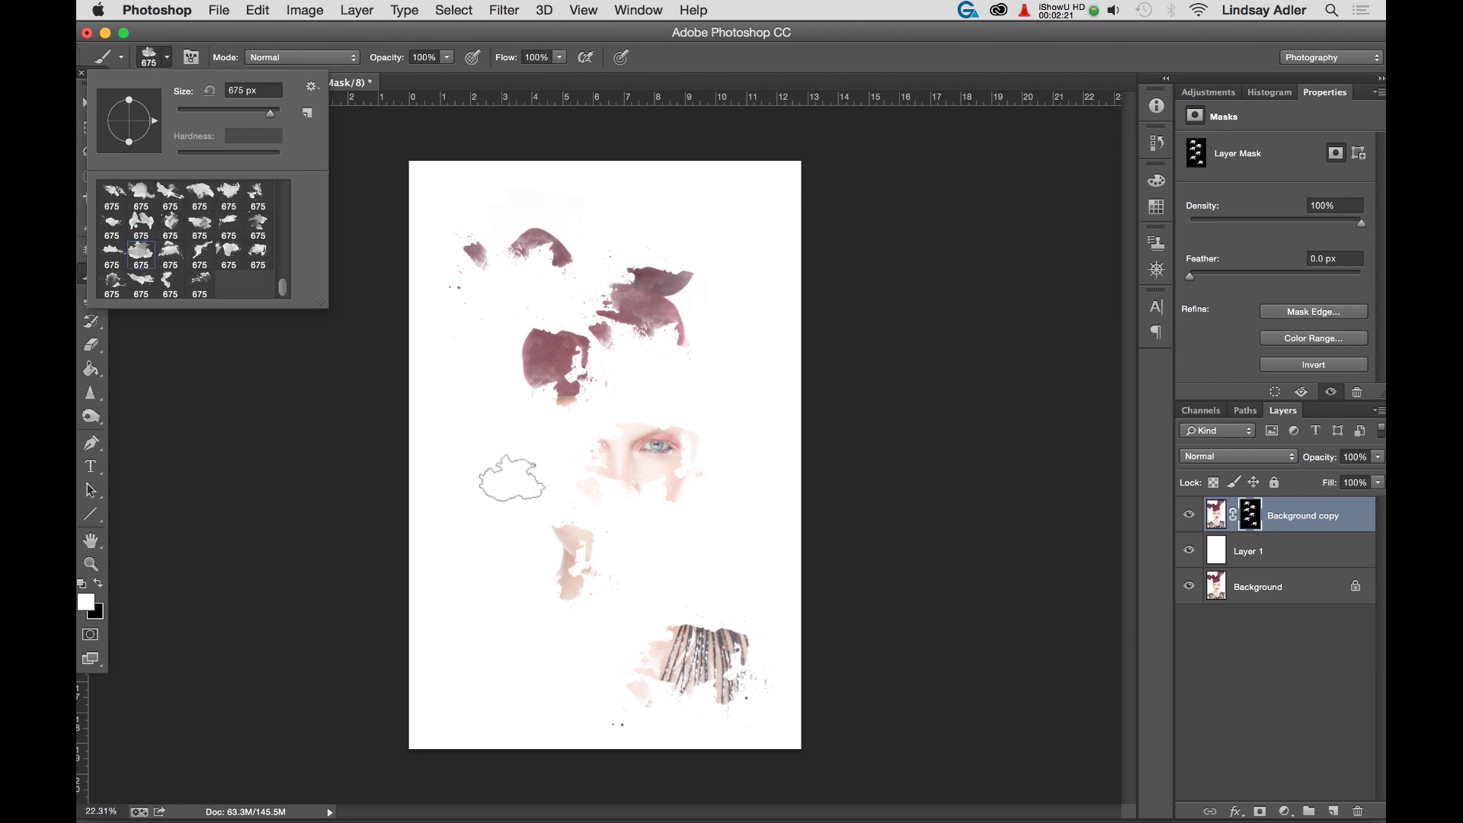
pyautogui.click(608, 35)
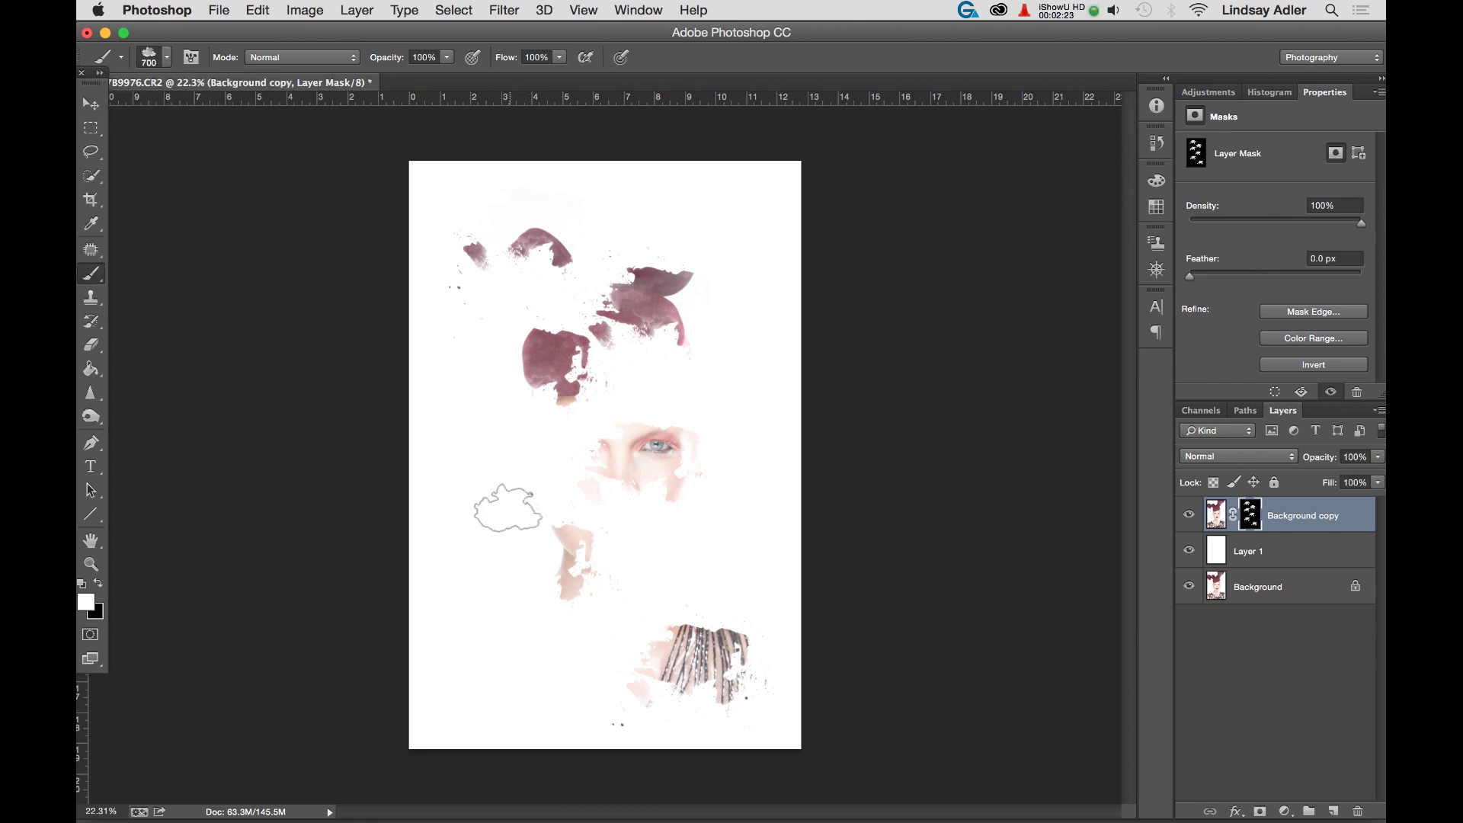
pyautogui.press(']')
pyautogui.press(']')
pyautogui.press(']')
pyautogui.press(']')
pyautogui.press(']')
pyautogui.press(']')
pyautogui.press(']')
pyautogui.press(']')
pyautogui.click(522, 448)
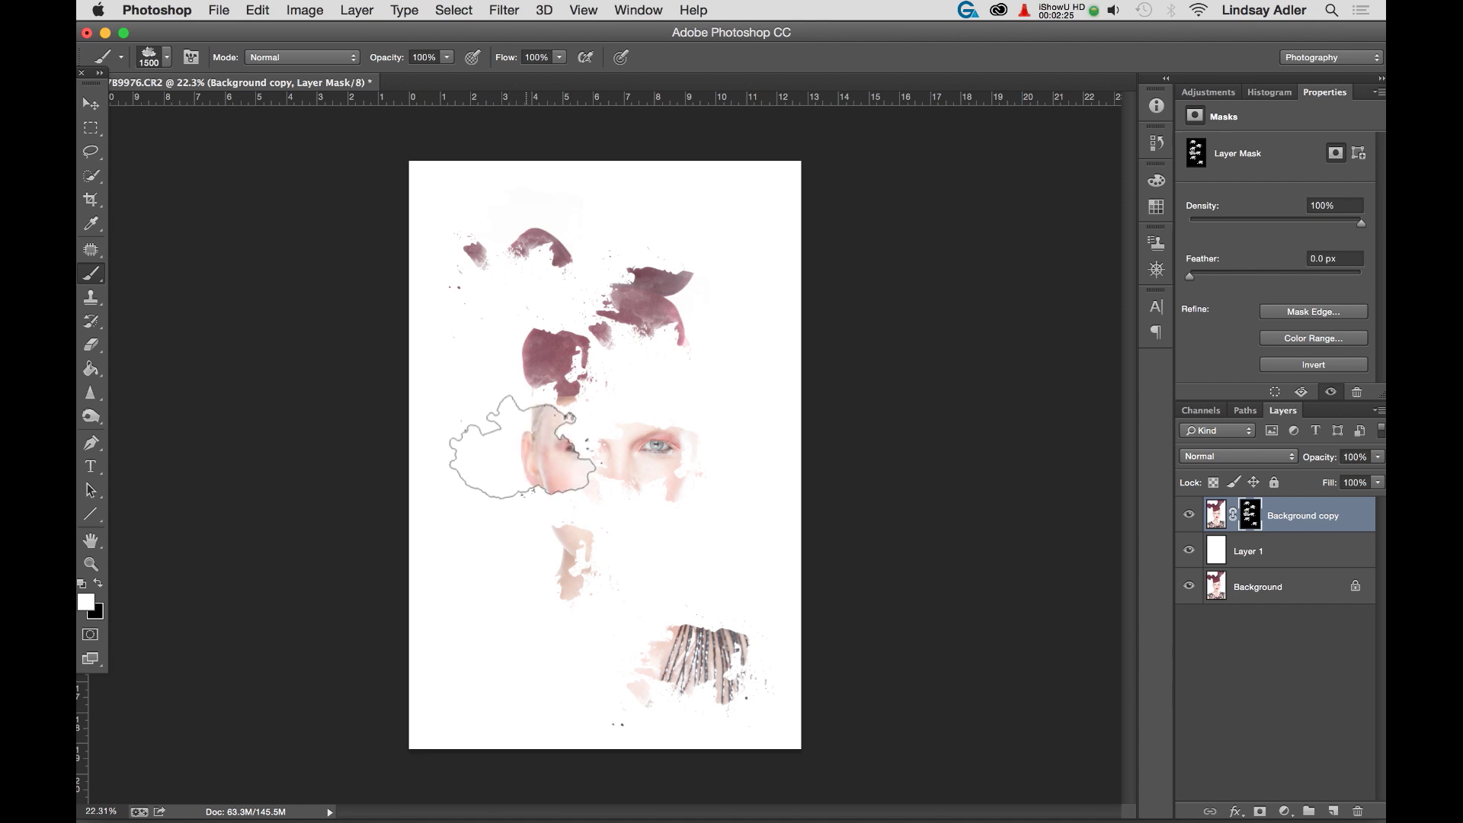
# Step: Using a frayed-edge splatter brush at 1500 px, reveal more of the hat, the lips and chin, the left shoulder and the lower neck
pyautogui.click(149, 55)
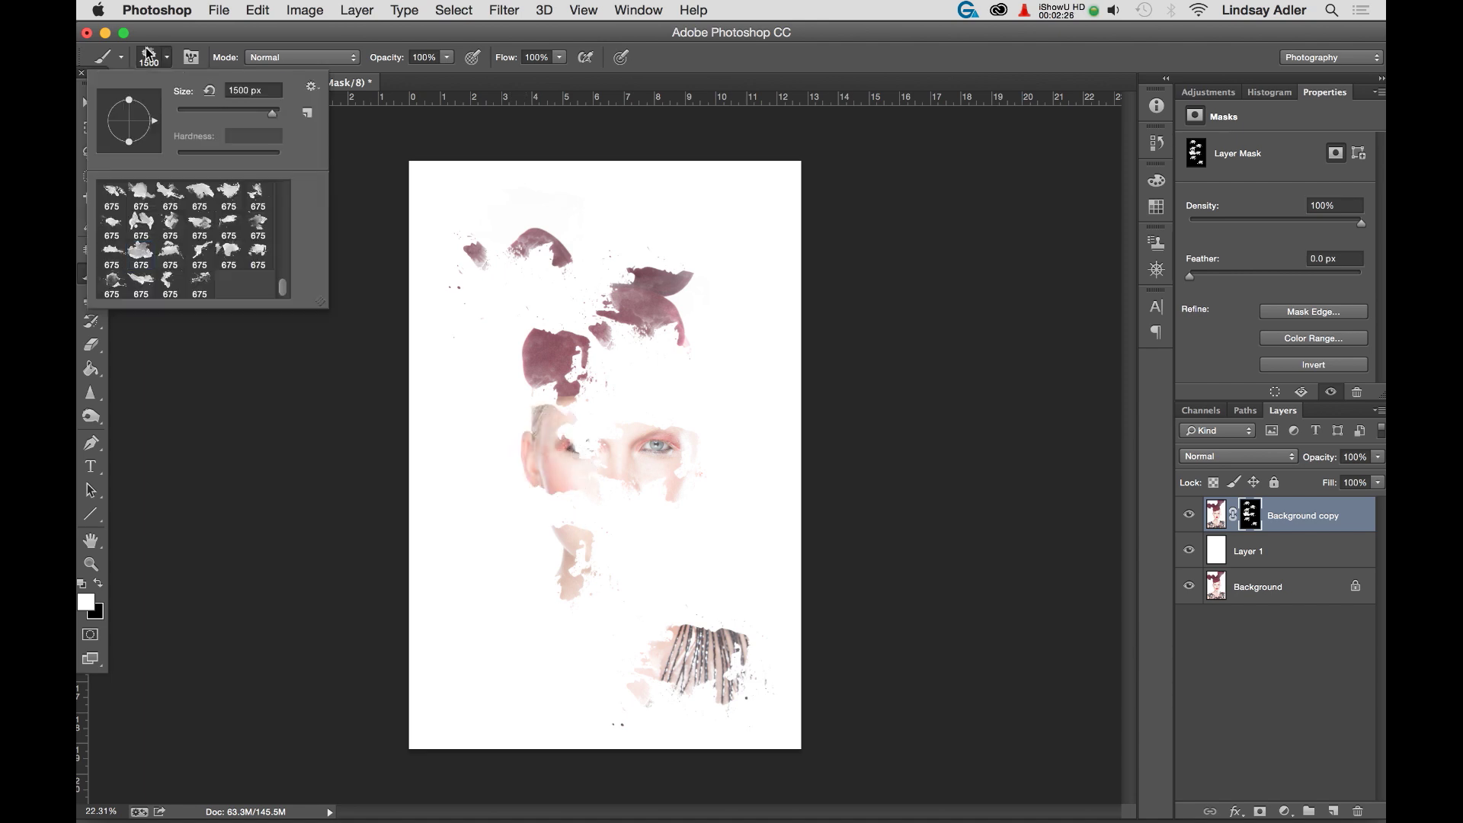
pyautogui.click(142, 189)
pyautogui.click(485, 28)
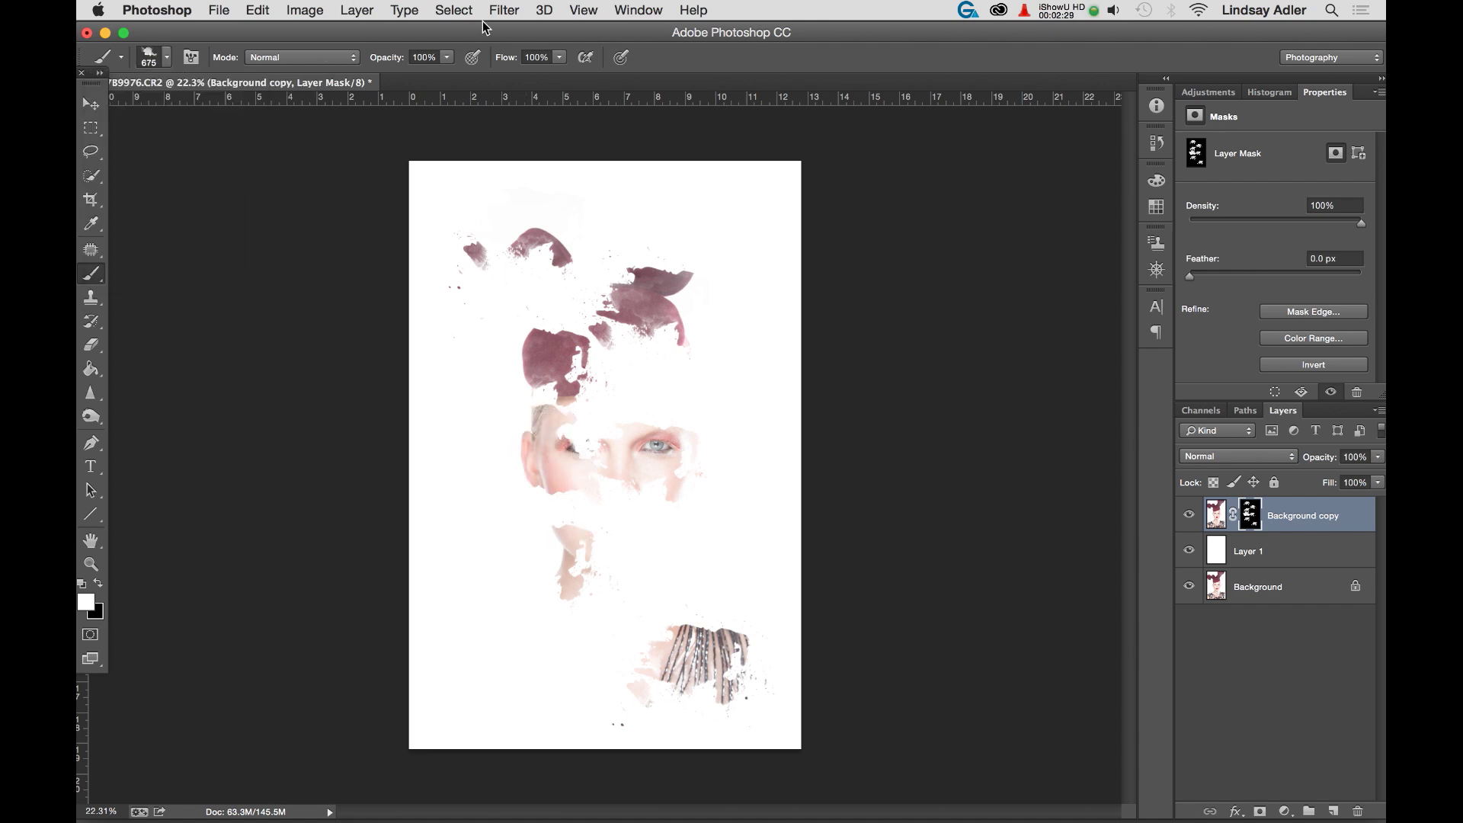
pyautogui.press(']')
pyautogui.press(']')
pyautogui.press(']')
pyautogui.press(']')
pyautogui.press(']')
pyautogui.press(']')
pyautogui.press(']')
pyautogui.press(']')
pyautogui.press(']')
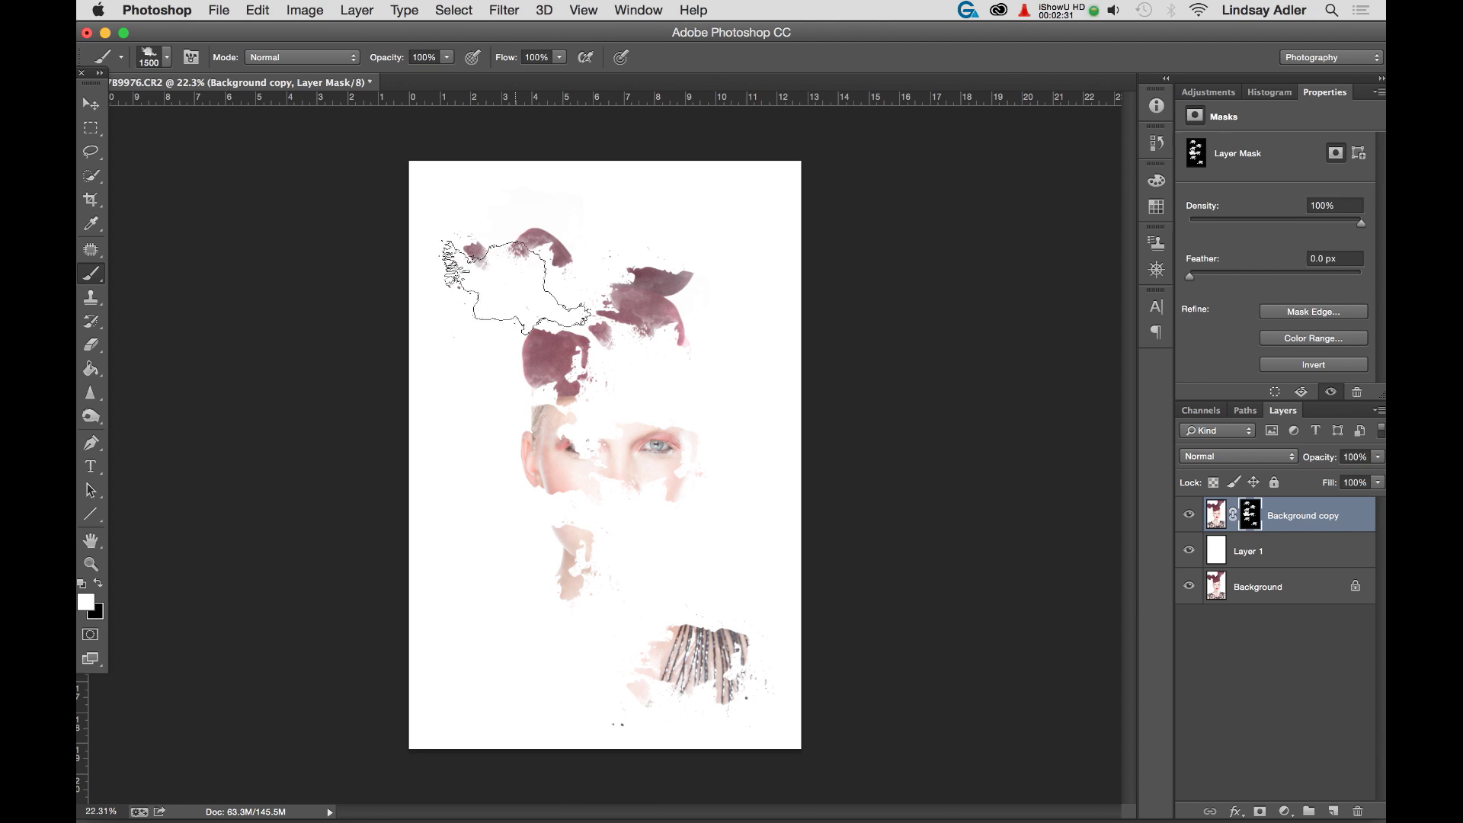
pyautogui.click(515, 288)
pyautogui.click(650, 224)
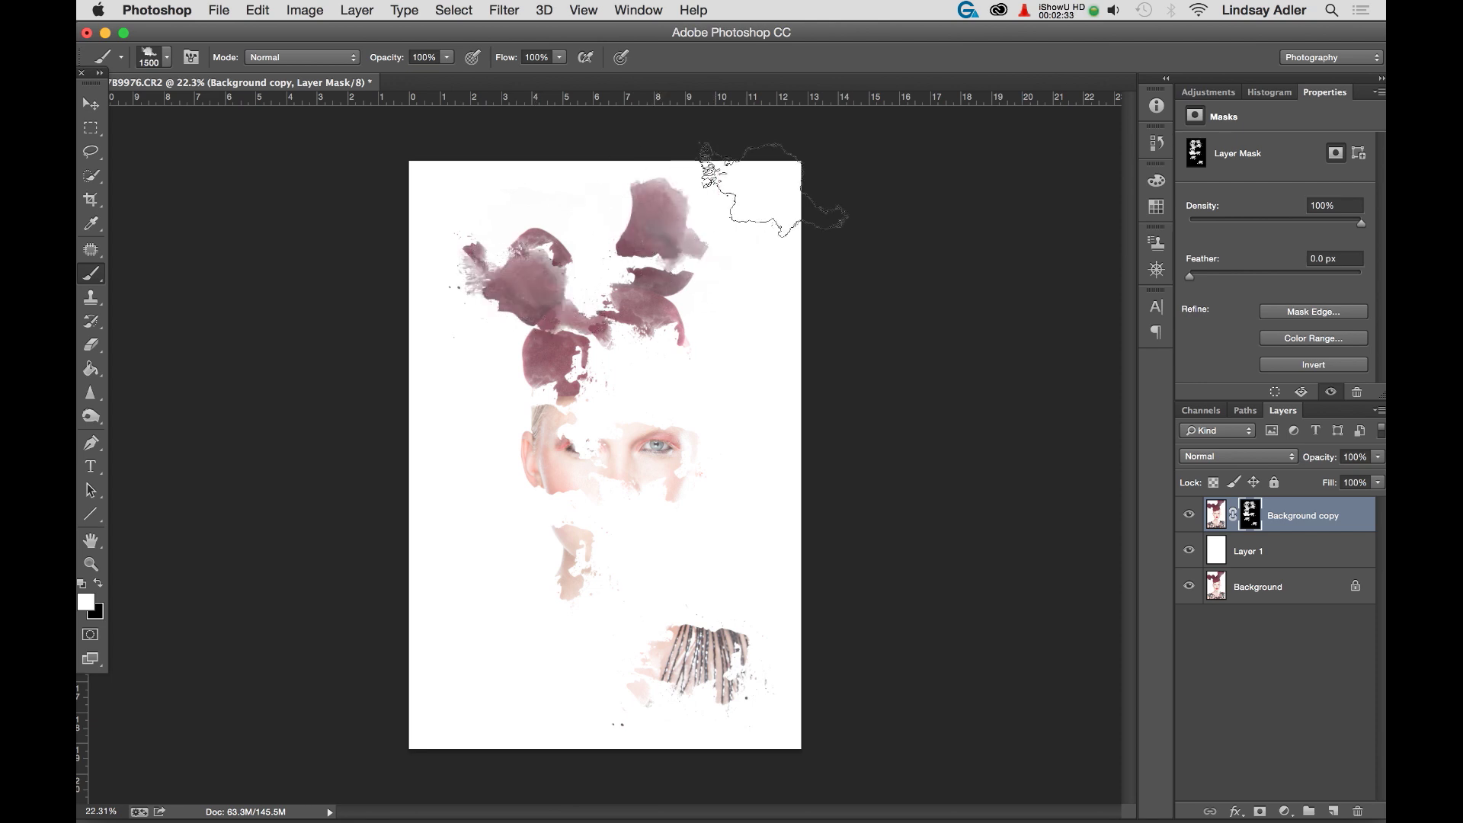
pyautogui.click(773, 189)
pyautogui.click(640, 564)
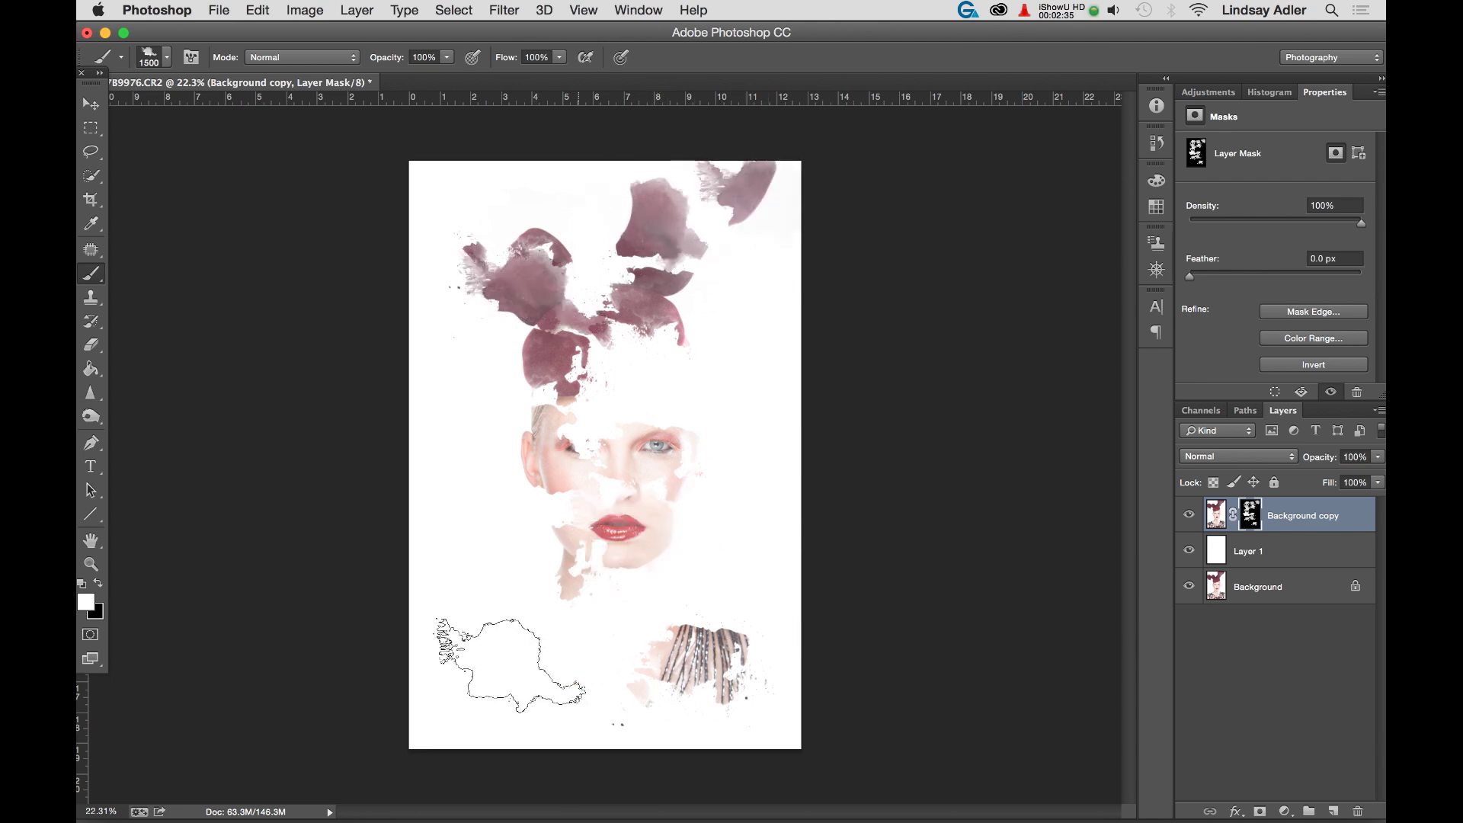
pyautogui.click(511, 665)
pyautogui.click(590, 634)
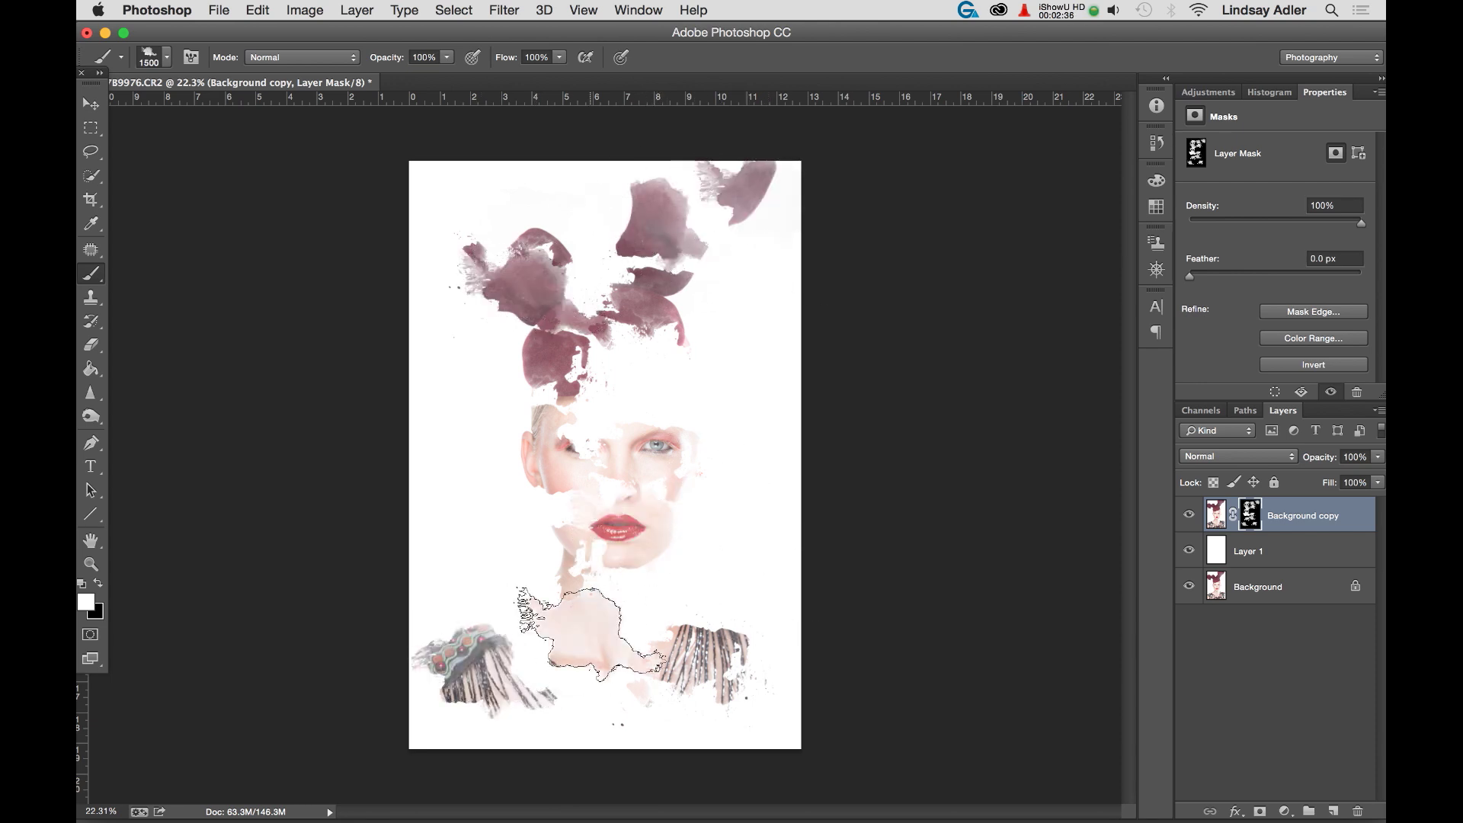
# Step: With a streaky splatter brush at 1600 px, reveal more of the hat's bow and brim, the forehead, both eyes and the cheek
pyautogui.click(171, 59)
pyautogui.click(112, 195)
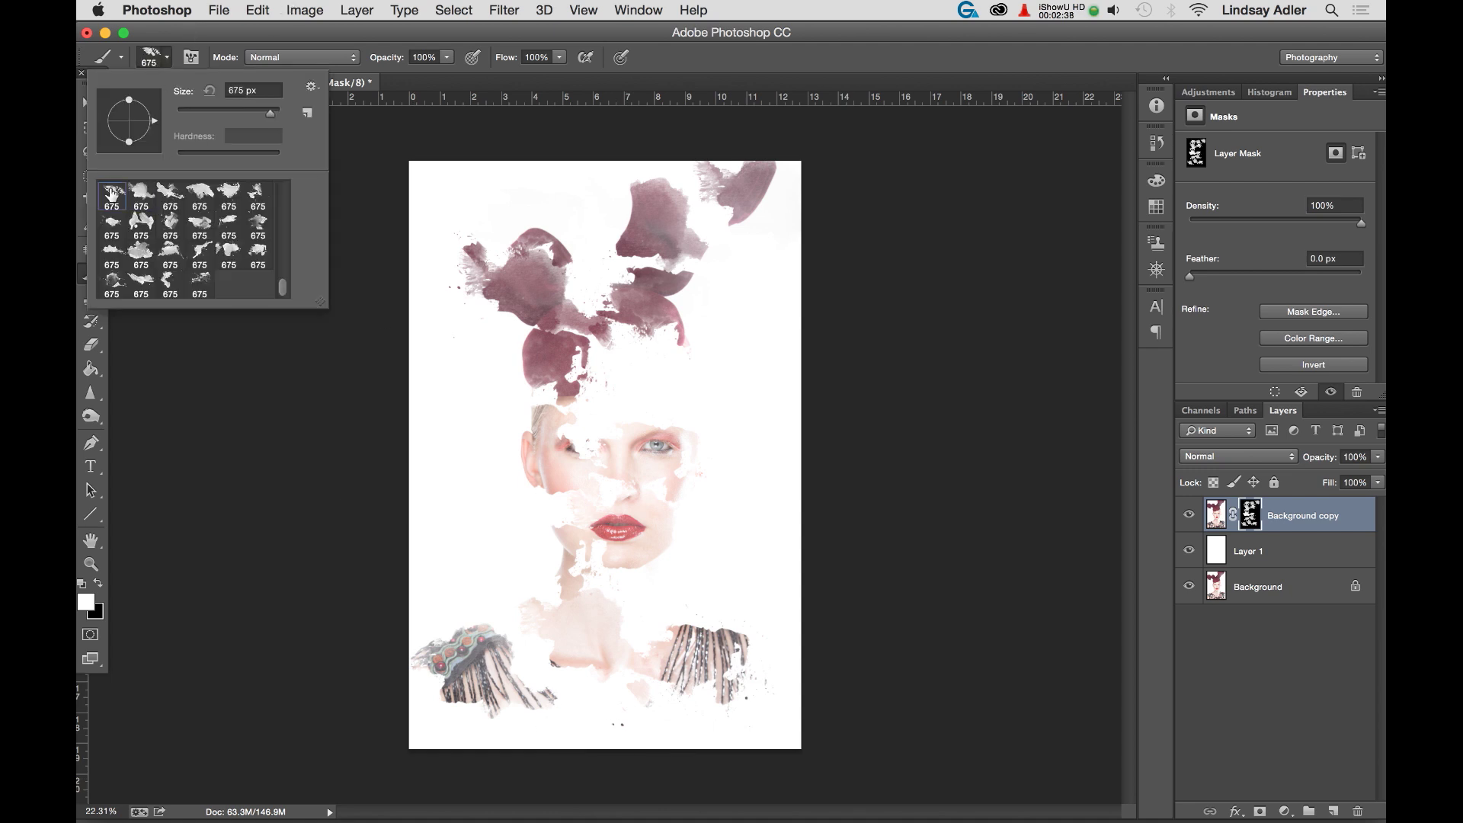
pyautogui.click(585, 34)
pyautogui.press(']')
pyautogui.press(']')
pyautogui.press(']')
pyautogui.press(']')
pyautogui.press(']')
pyautogui.press(']')
pyautogui.press(']')
pyautogui.press(']')
pyautogui.press(']')
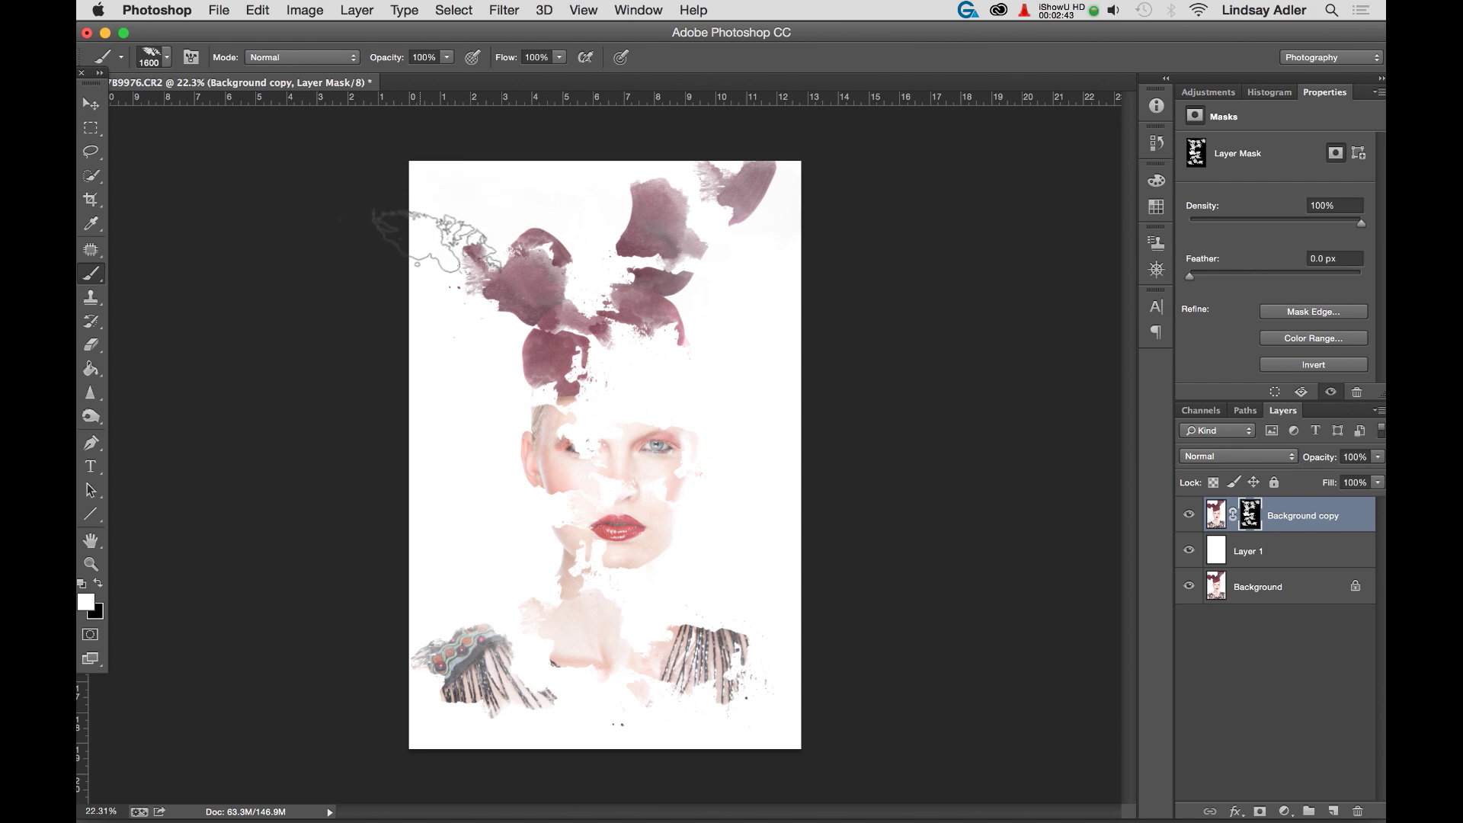
pyautogui.moveTo(427, 305)
pyautogui.mouseDown()
pyautogui.moveTo(462, 200)
pyautogui.moveTo(472, 229)
pyautogui.mouseUp()
pyautogui.moveTo(751, 259)
pyautogui.mouseDown()
pyautogui.moveTo(675, 169)
pyautogui.moveTo(610, 259)
pyautogui.moveTo(628, 248)
pyautogui.mouseUp()
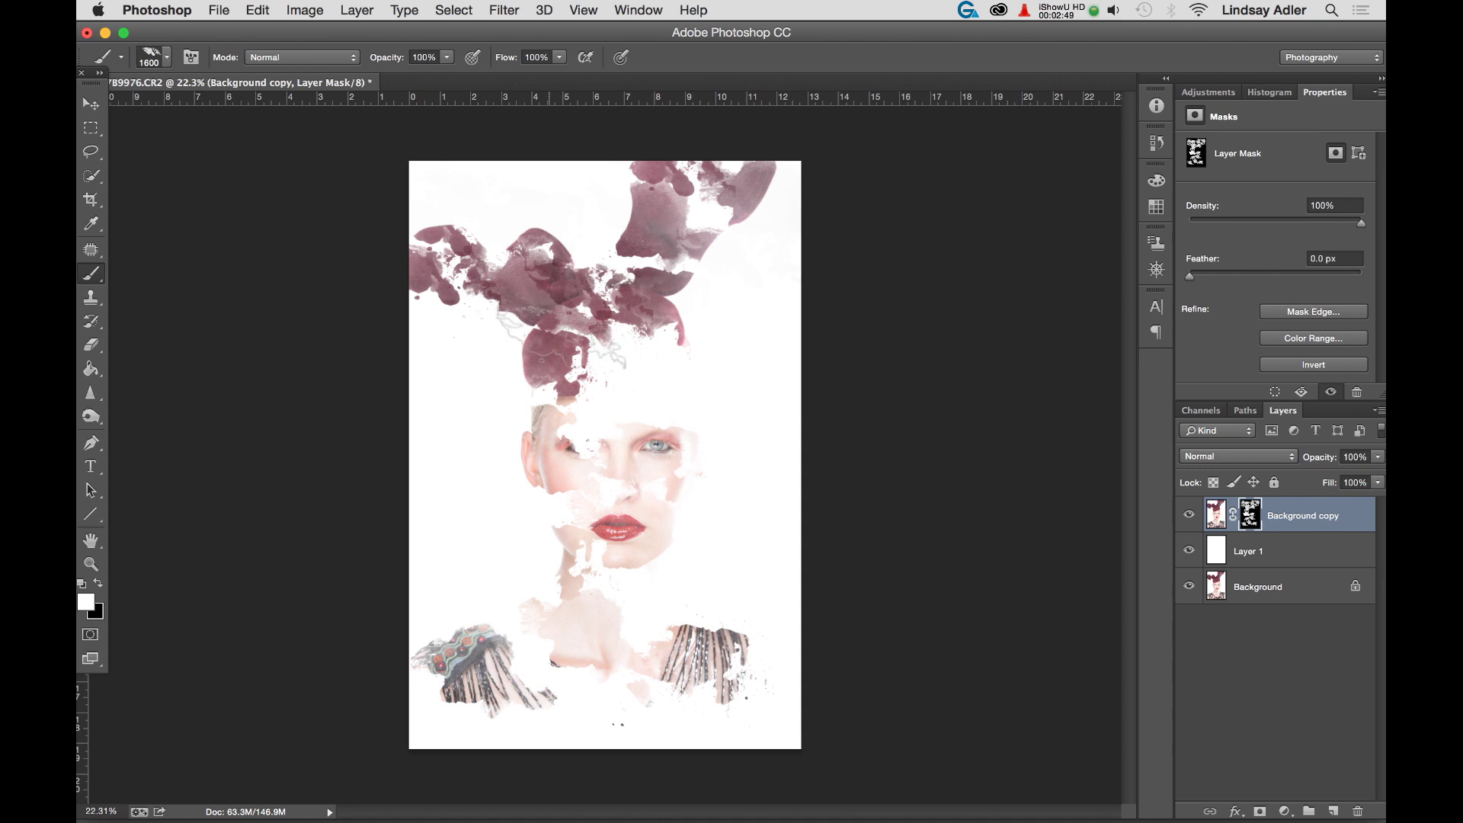
pyautogui.click(668, 393)
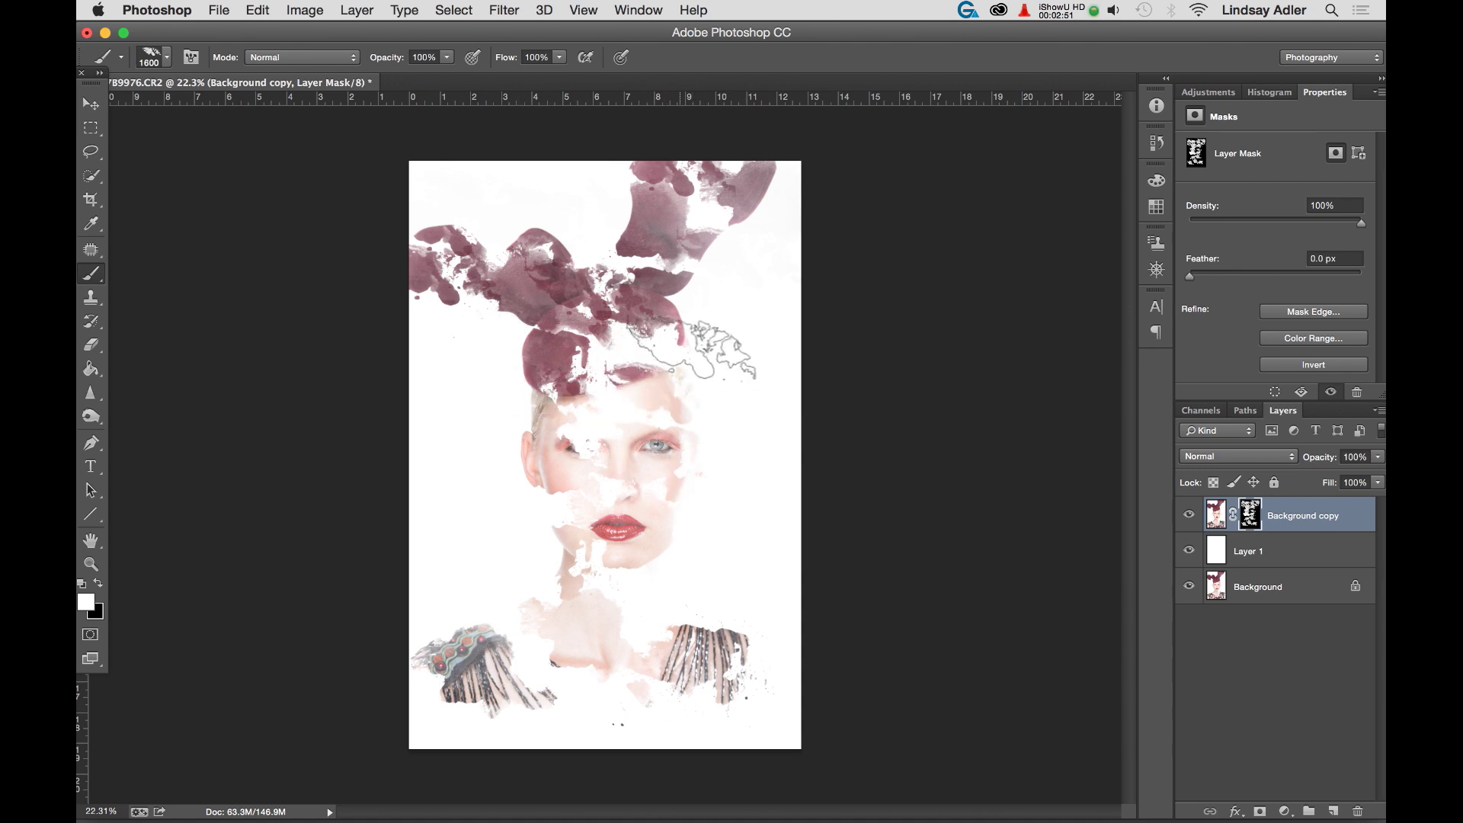
pyautogui.click(707, 332)
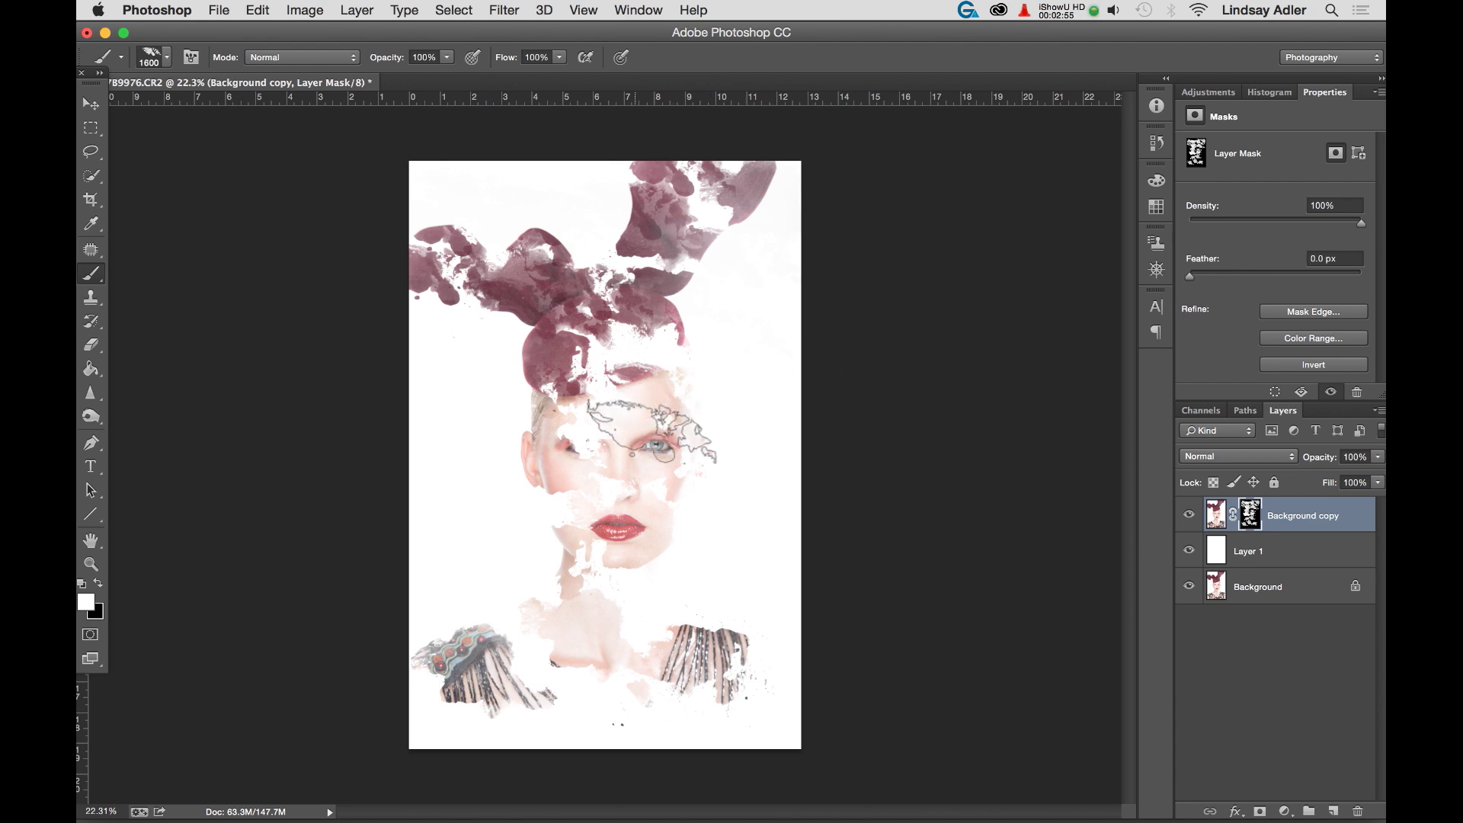
pyautogui.click(571, 446)
pyautogui.click(580, 513)
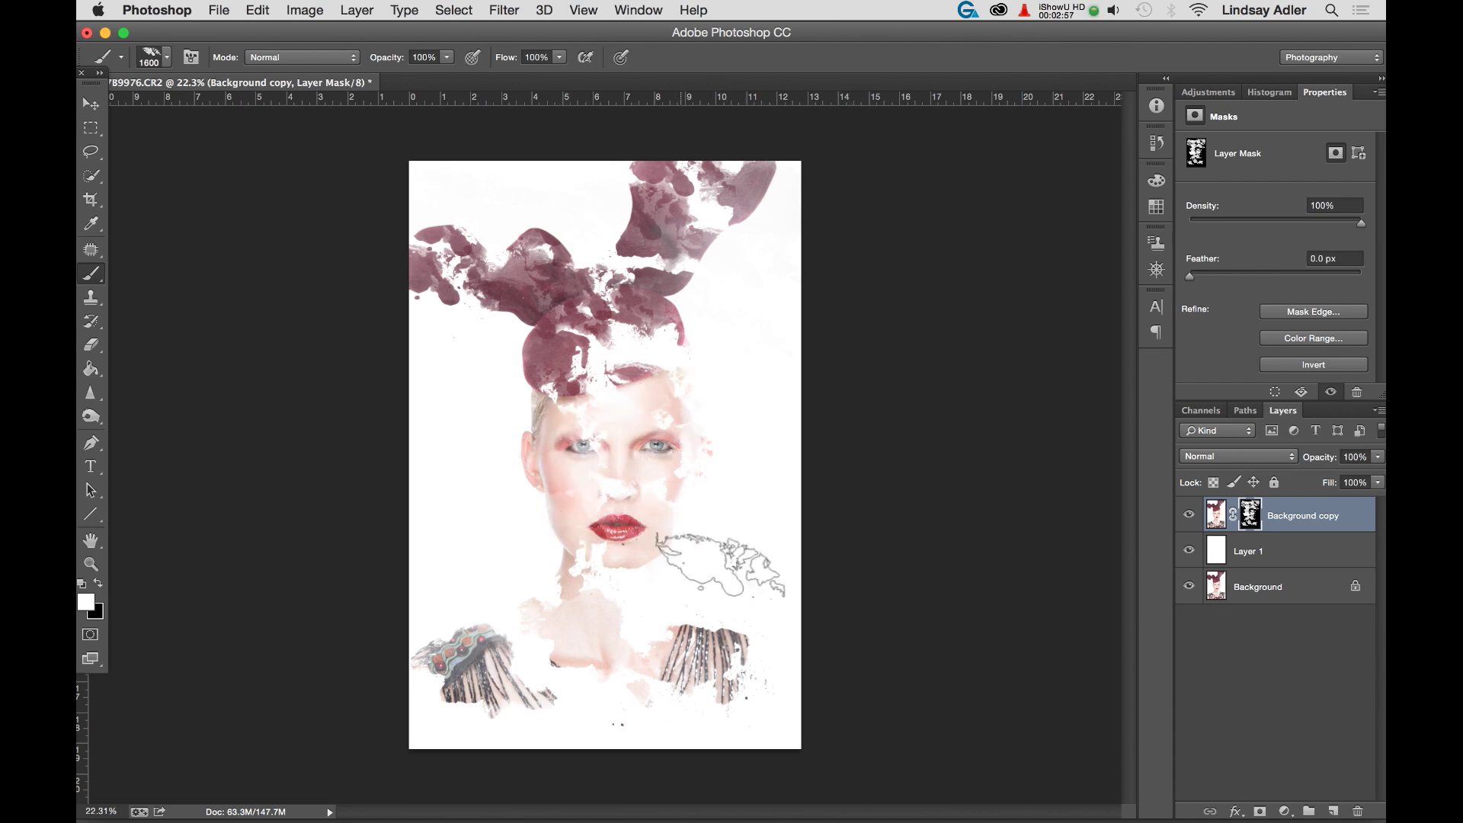
# Step: With a rounded blob splatter brush at 1500 px, reveal the neck, both shoulders, the beaded top and more of the mid-face
pyautogui.click(150, 61)
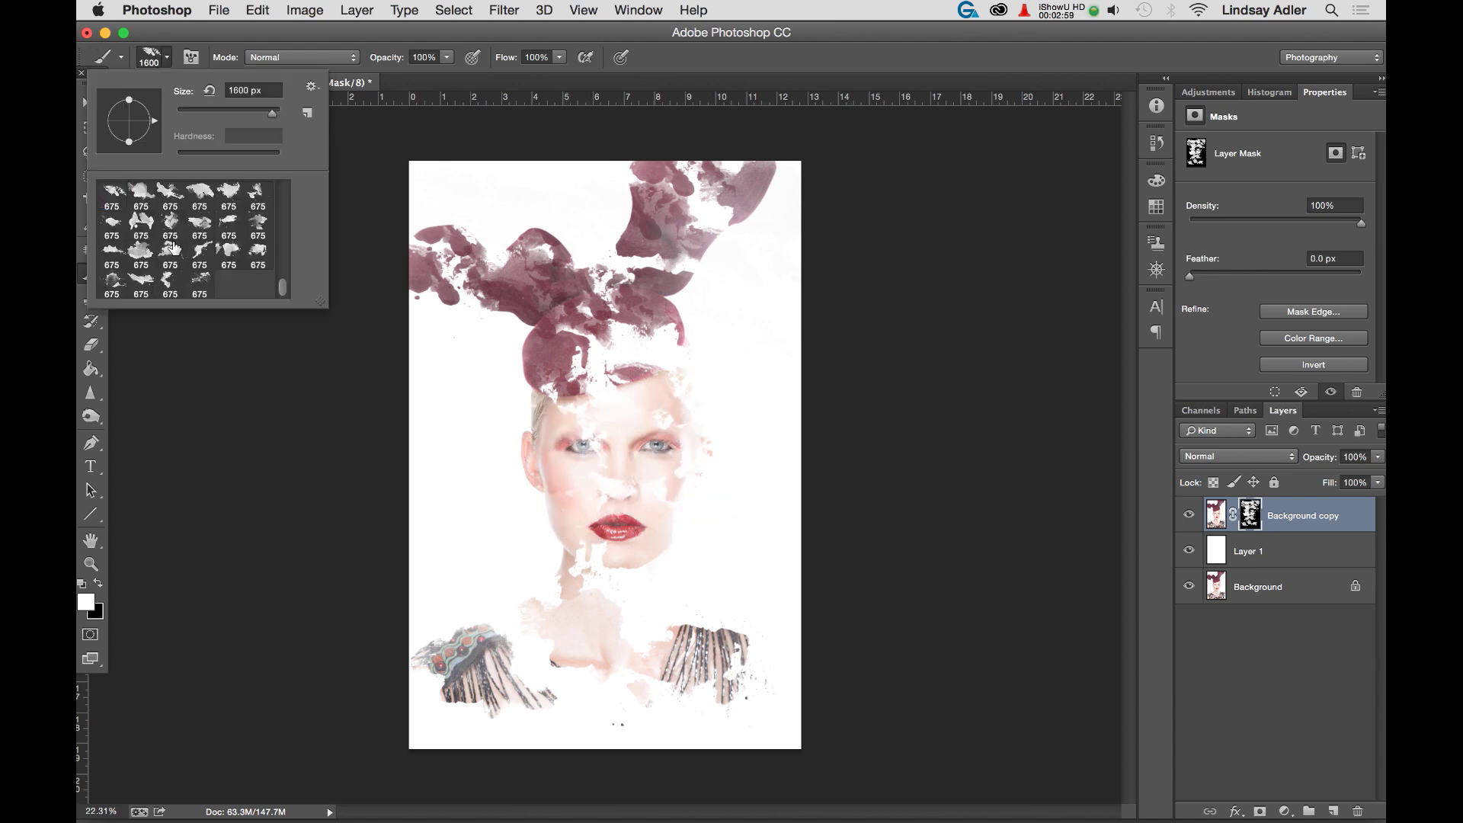
pyautogui.click(139, 216)
pyautogui.click(521, 37)
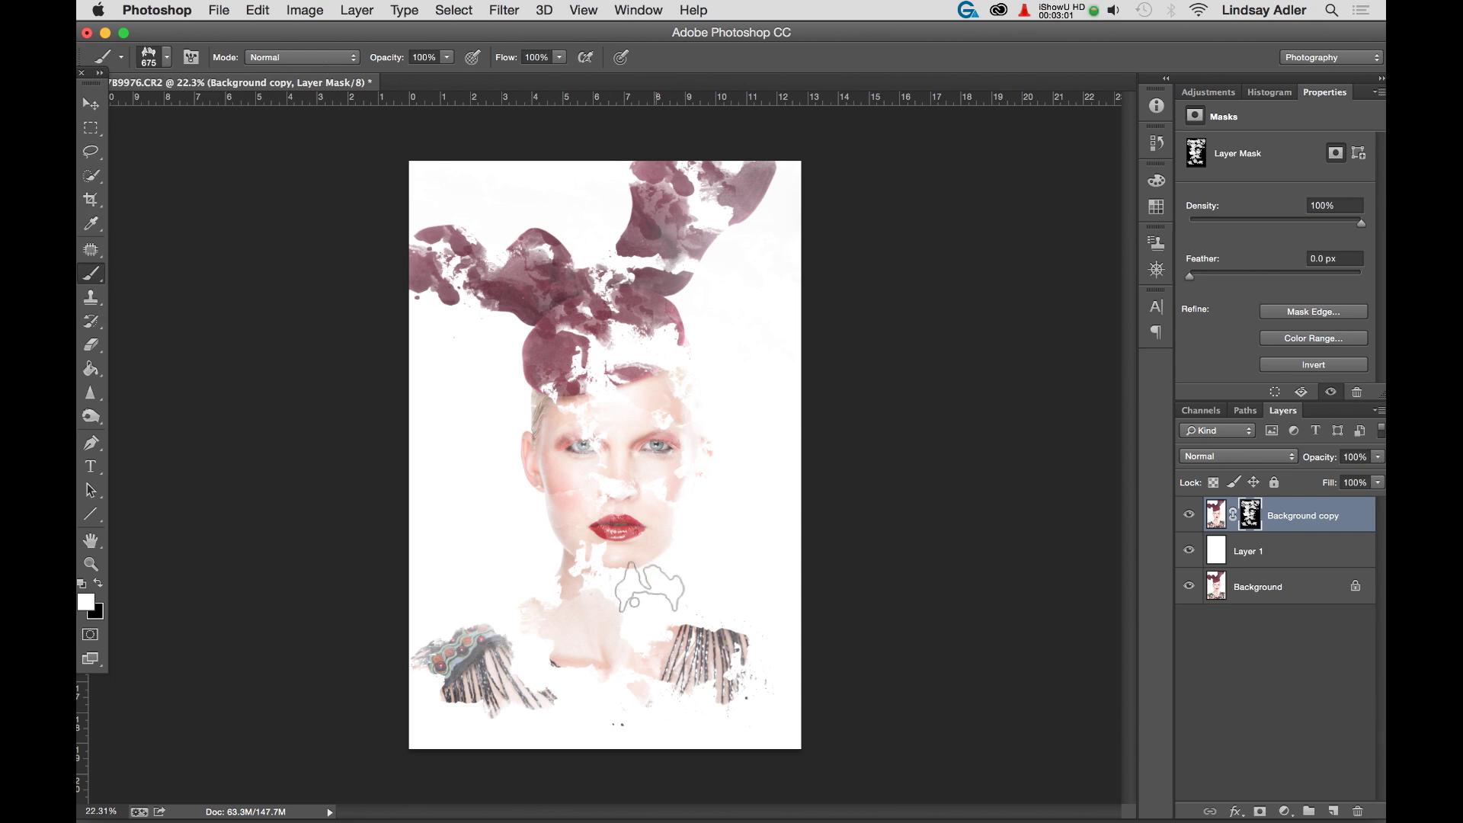
pyautogui.press(']')
pyautogui.press(']')
pyautogui.press(']')
pyautogui.press(']')
pyautogui.press(']')
pyautogui.press(']')
pyautogui.press(']')
pyautogui.press(']')
pyautogui.press(']')
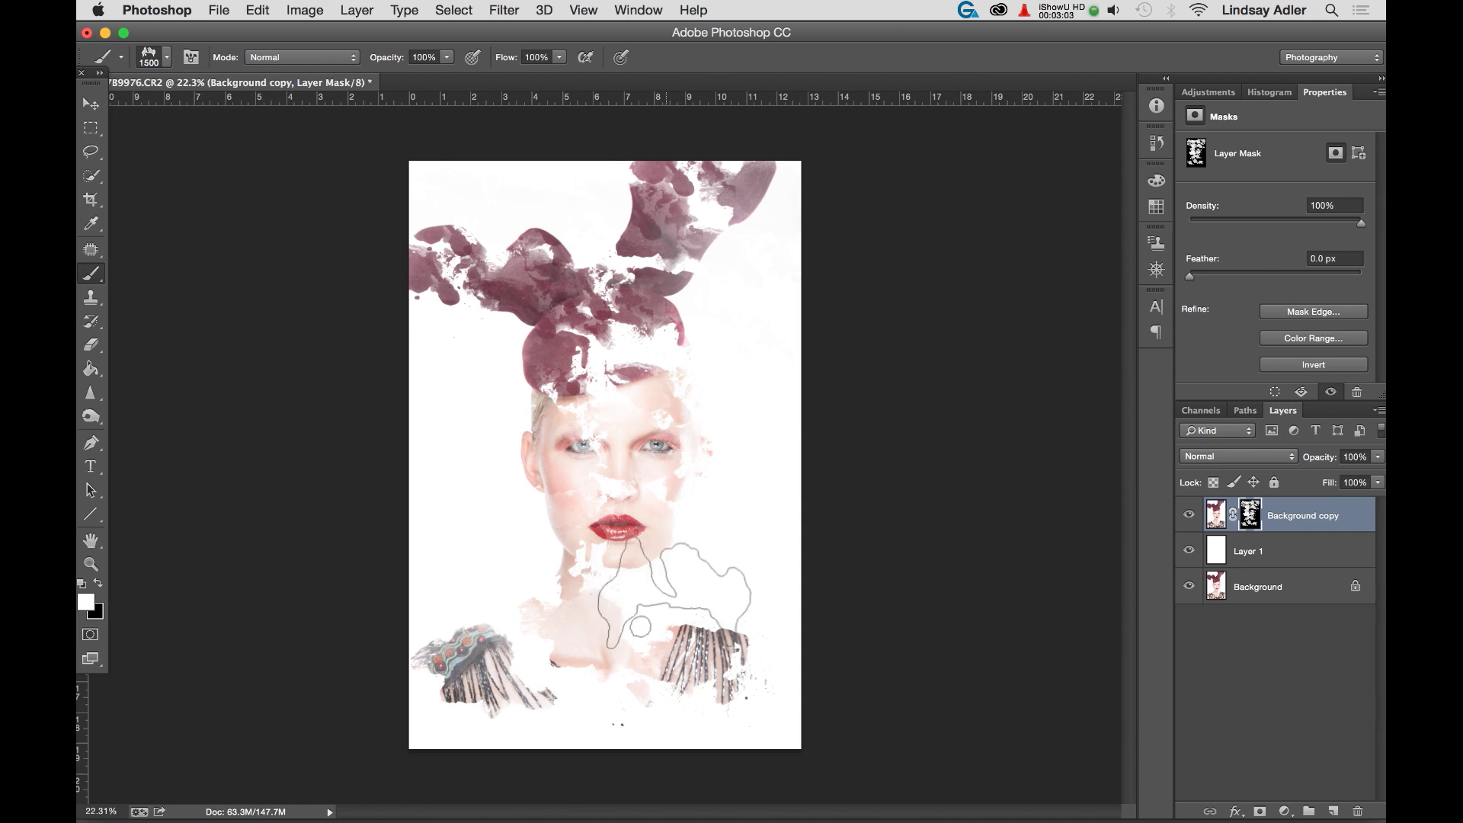
pyautogui.click(713, 583)
pyautogui.click(548, 697)
pyautogui.click(447, 702)
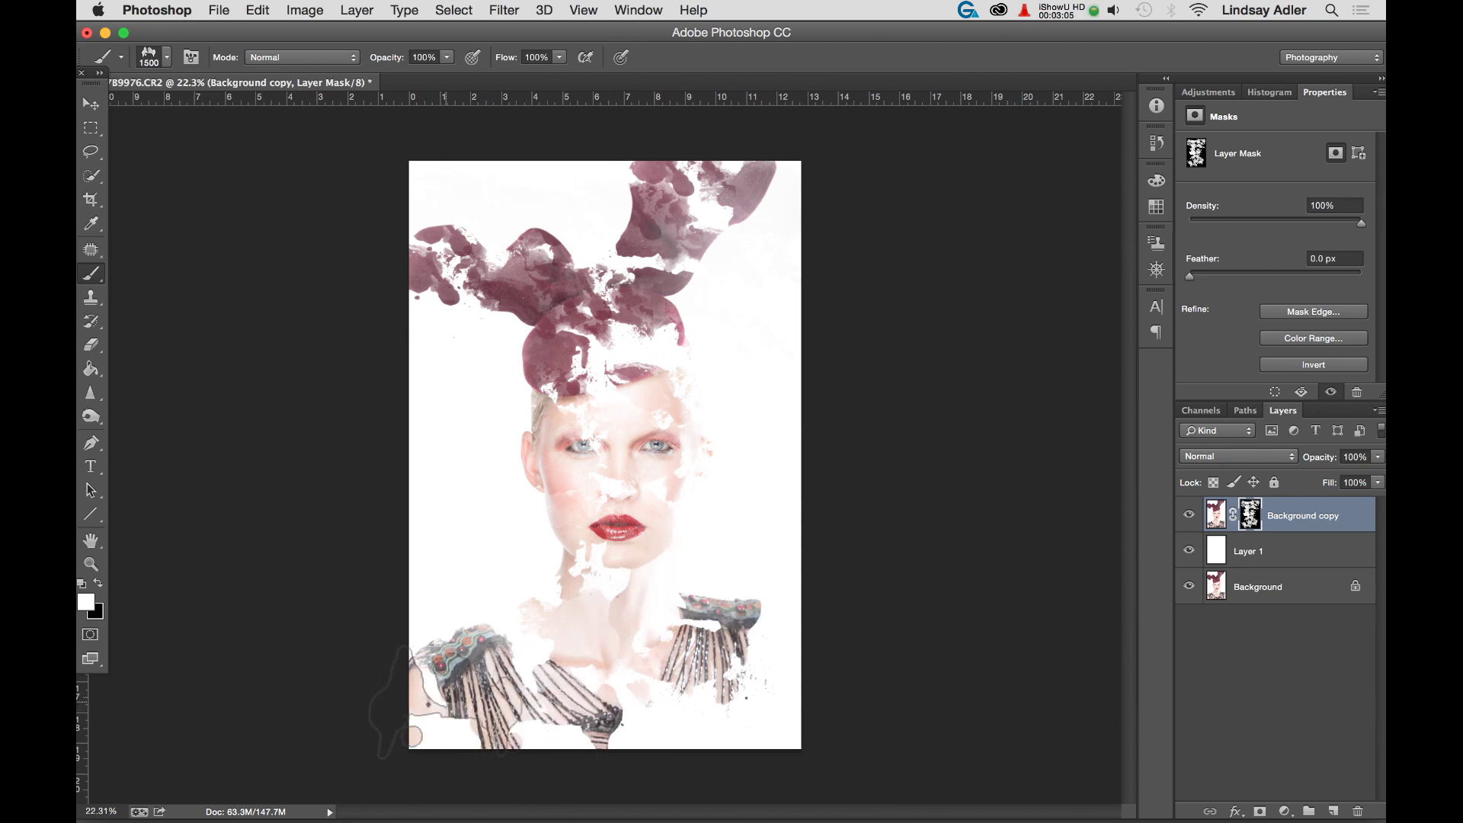
pyautogui.click(719, 702)
pyautogui.click(624, 456)
# Step: Return to the streaky splatter brush and set its size to 1000 px
pyautogui.click(154, 66)
pyautogui.click(118, 193)
pyautogui.click(534, 40)
pyautogui.press(']')
pyautogui.press(']')
pyautogui.press(']')
pyautogui.press(']')
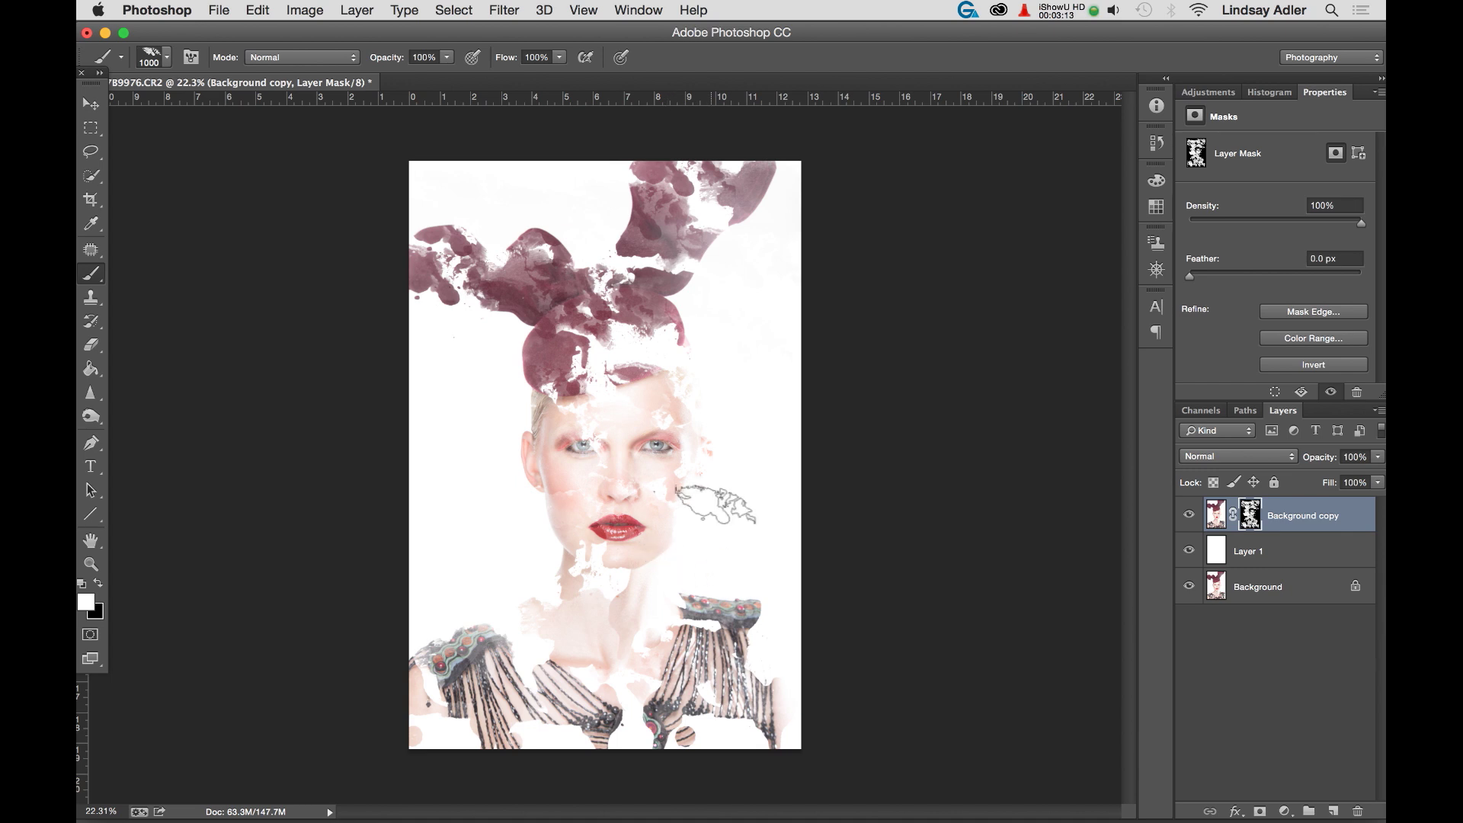
# Step: With the streaky splatter brush at 1400 px, reveal more of the hat front, the jaw and neck, and the beaded top's lower edge
pyautogui.press(']')
pyautogui.press(']')
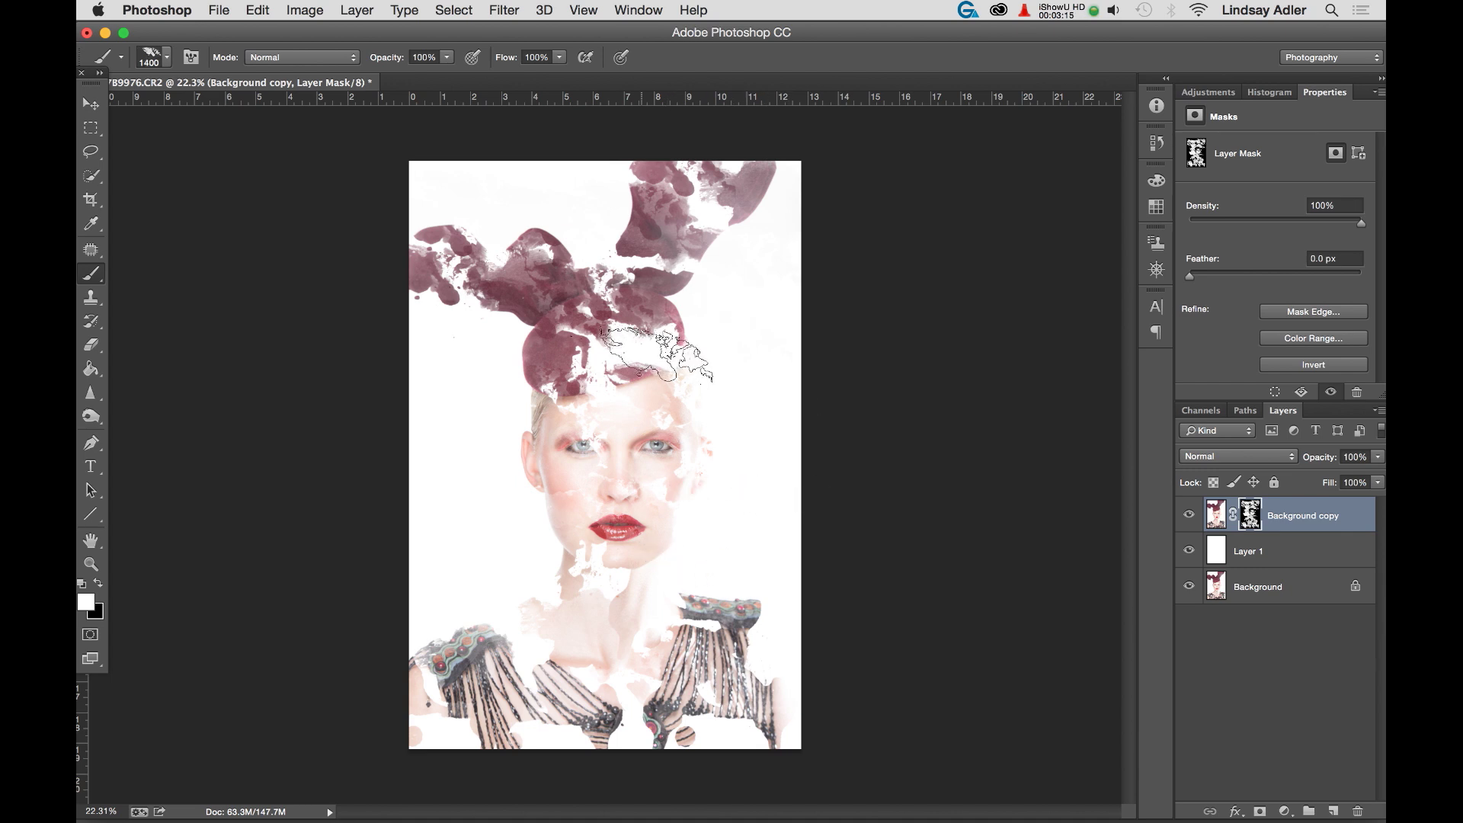
pyautogui.press(']')
pyautogui.press(']')
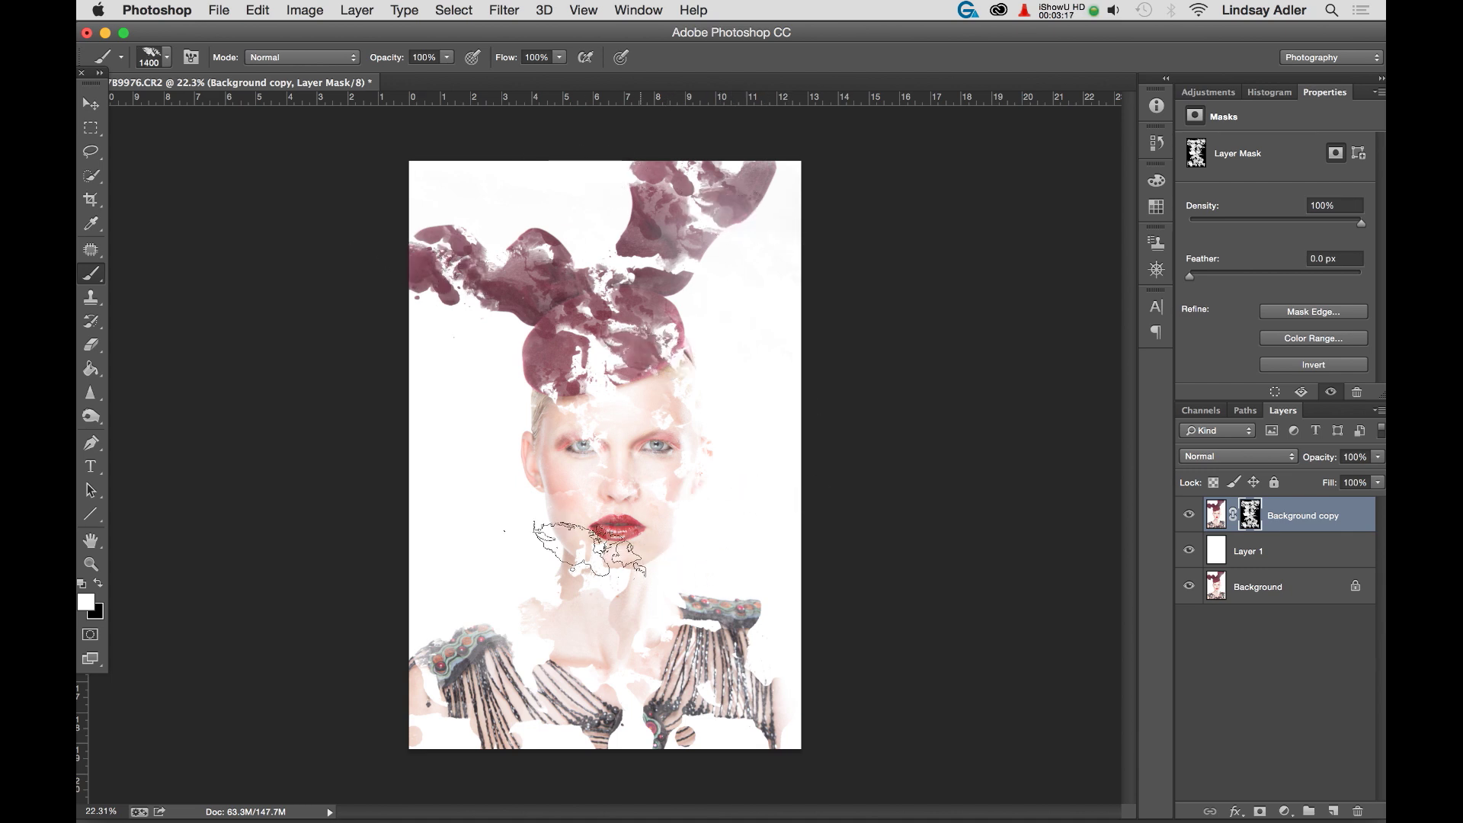
pyautogui.click(646, 738)
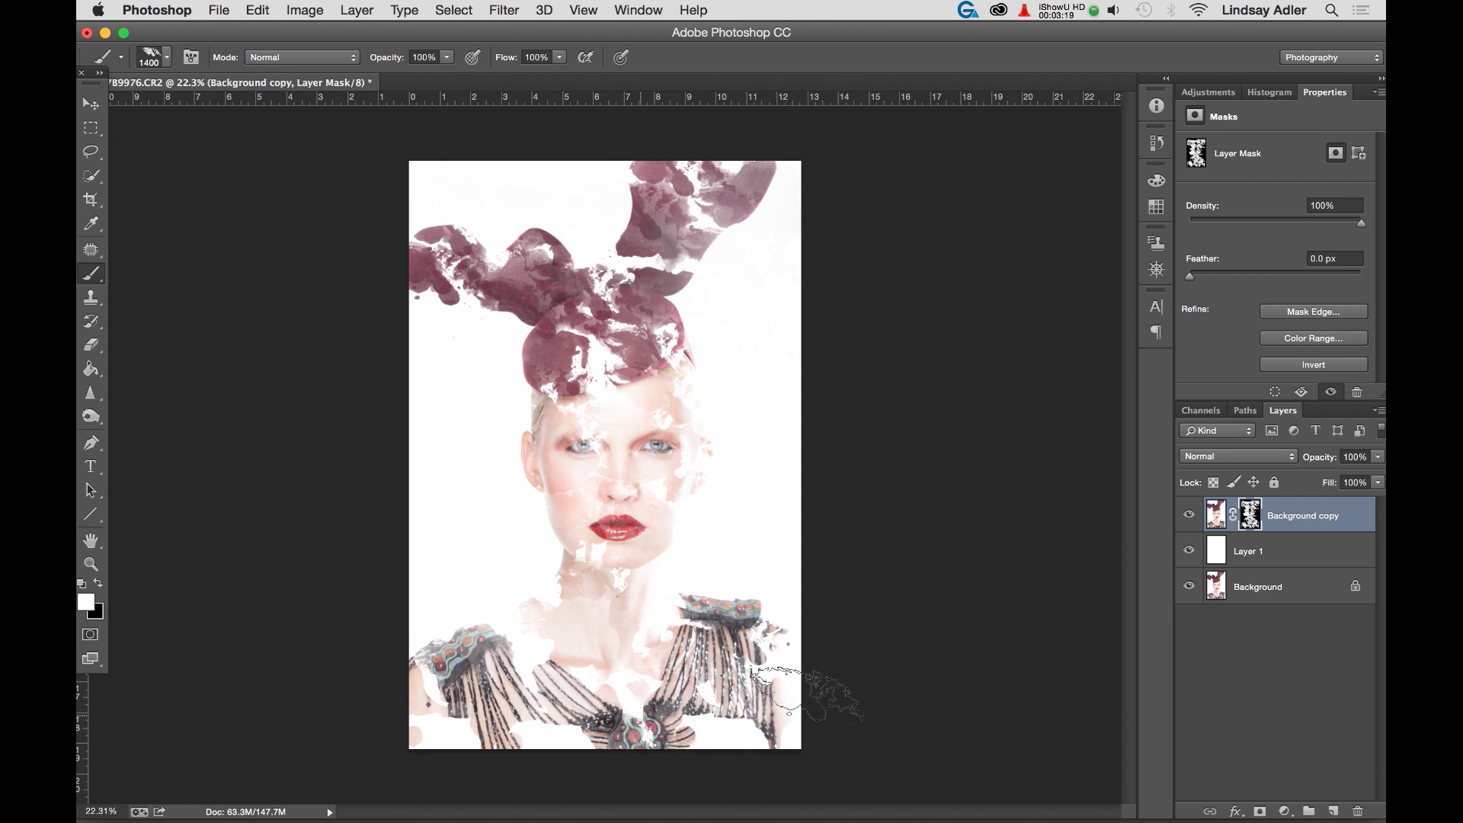
pyautogui.click(590, 741)
pyautogui.click(449, 755)
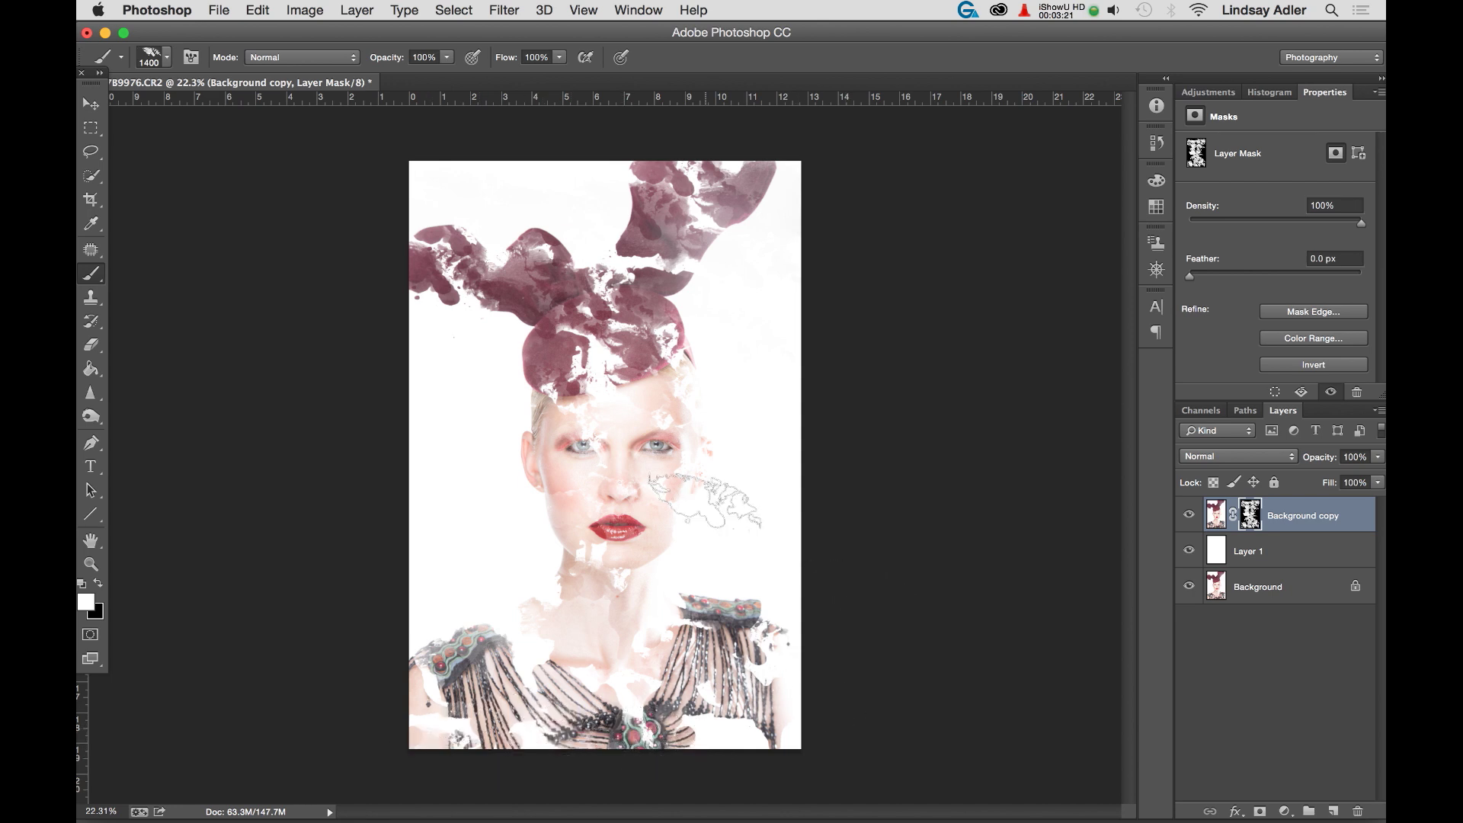
pyautogui.keyDown('alt'); pyautogui.click(1195, 591); pyautogui.keyUp('alt')
pyautogui.keyDown('alt'); pyautogui.click(1195, 591); pyautogui.keyUp('alt')
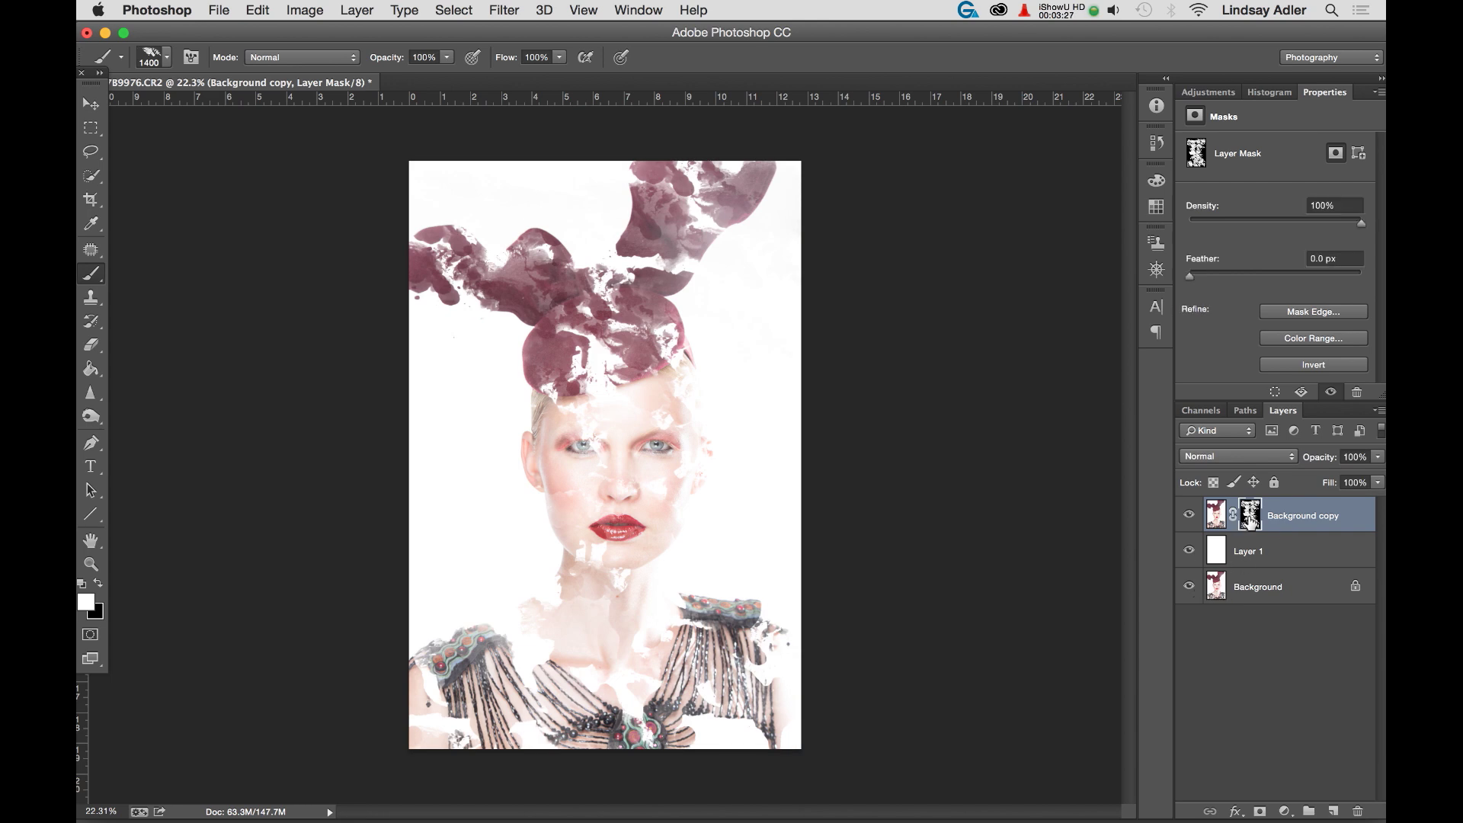
# Step: Delete the painted mask from the Background copy layer without applying it, and add a new black mask that hides the layer
pyautogui.moveTo(1249, 522); pyautogui.dragTo(1358, 811)
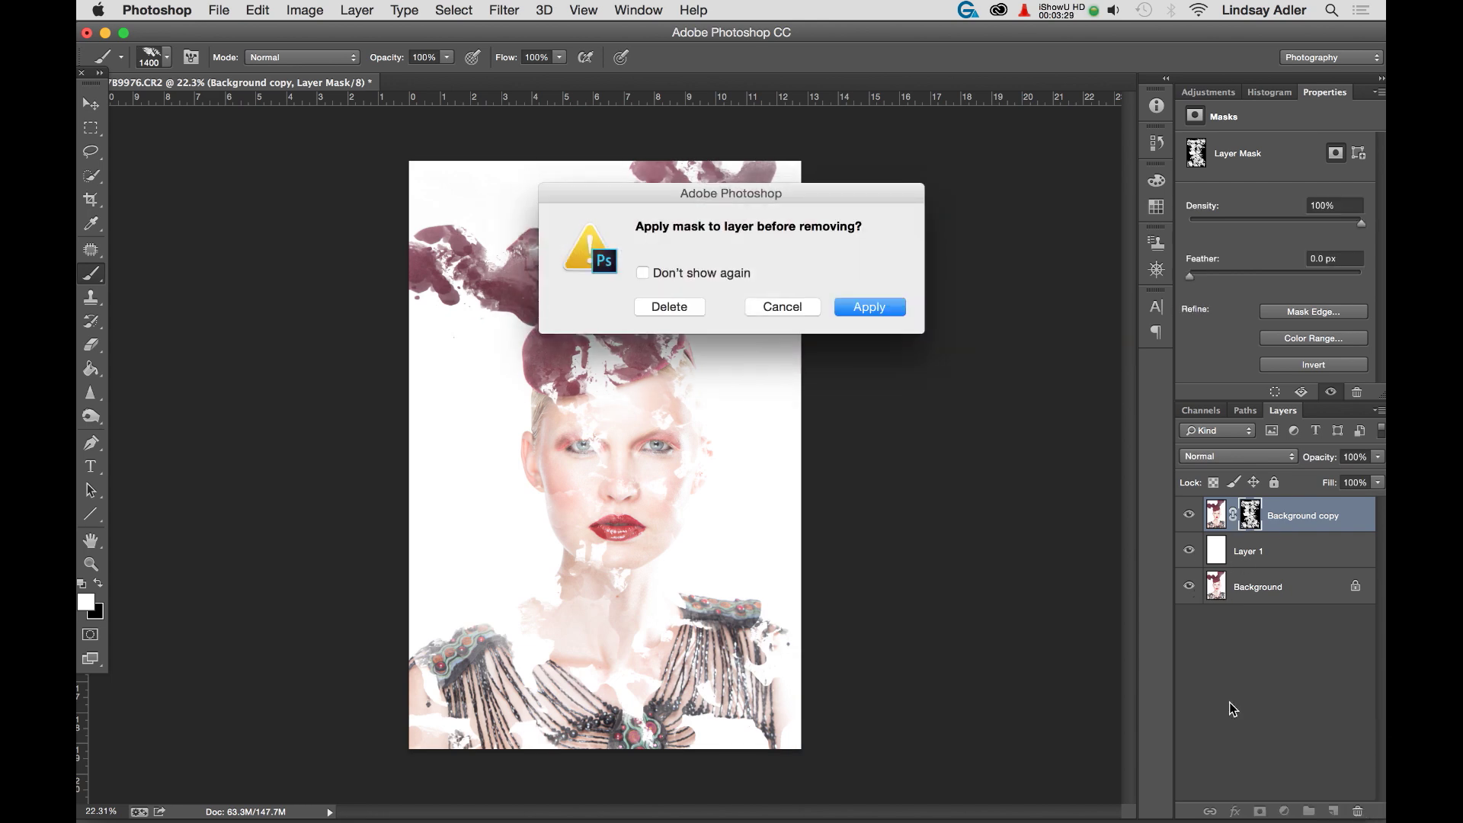
pyautogui.click(668, 307)
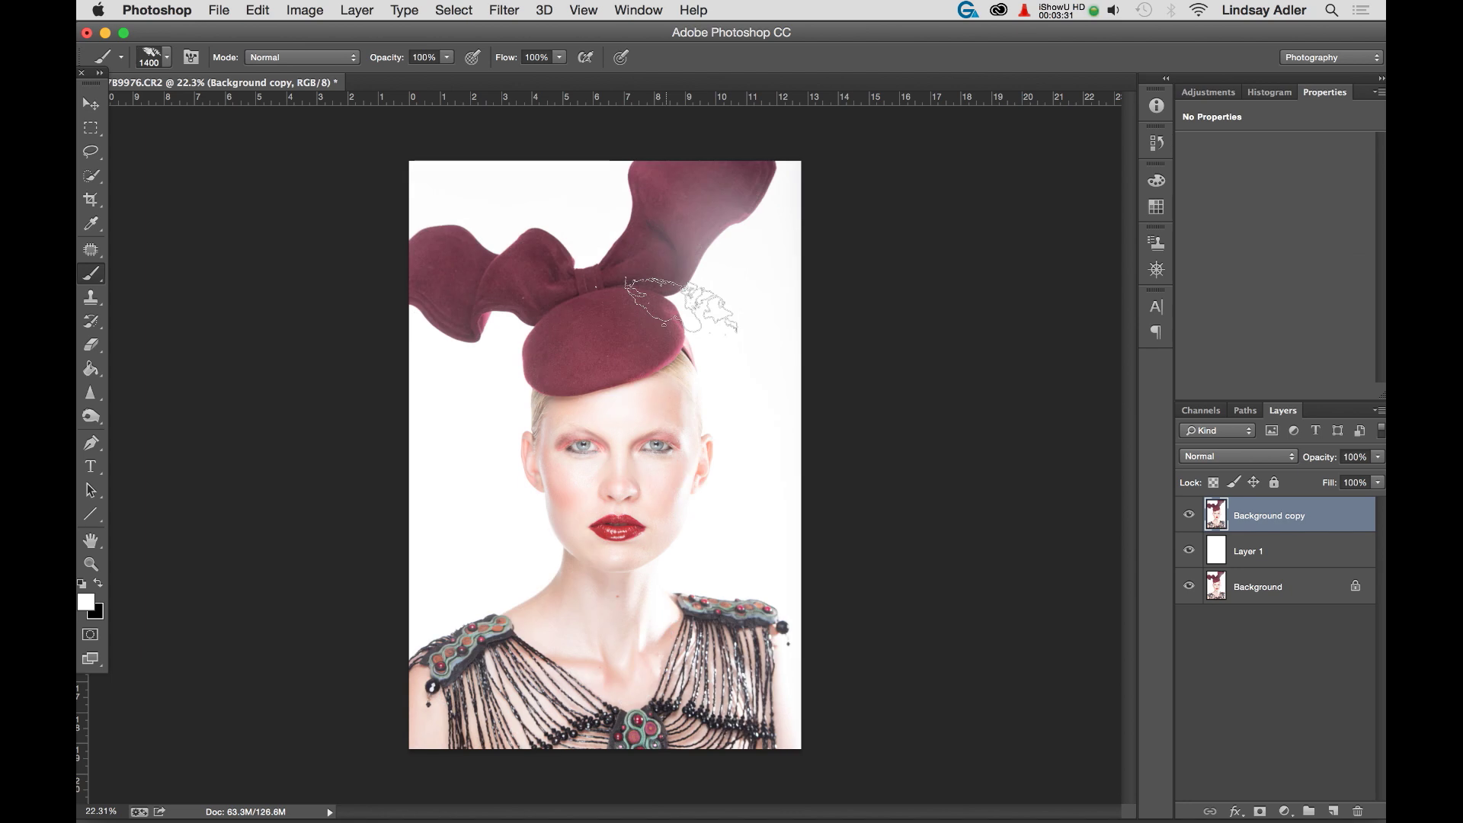
pyautogui.keyDown('alt'); pyautogui.click(1259, 812); pyautogui.keyUp('alt')
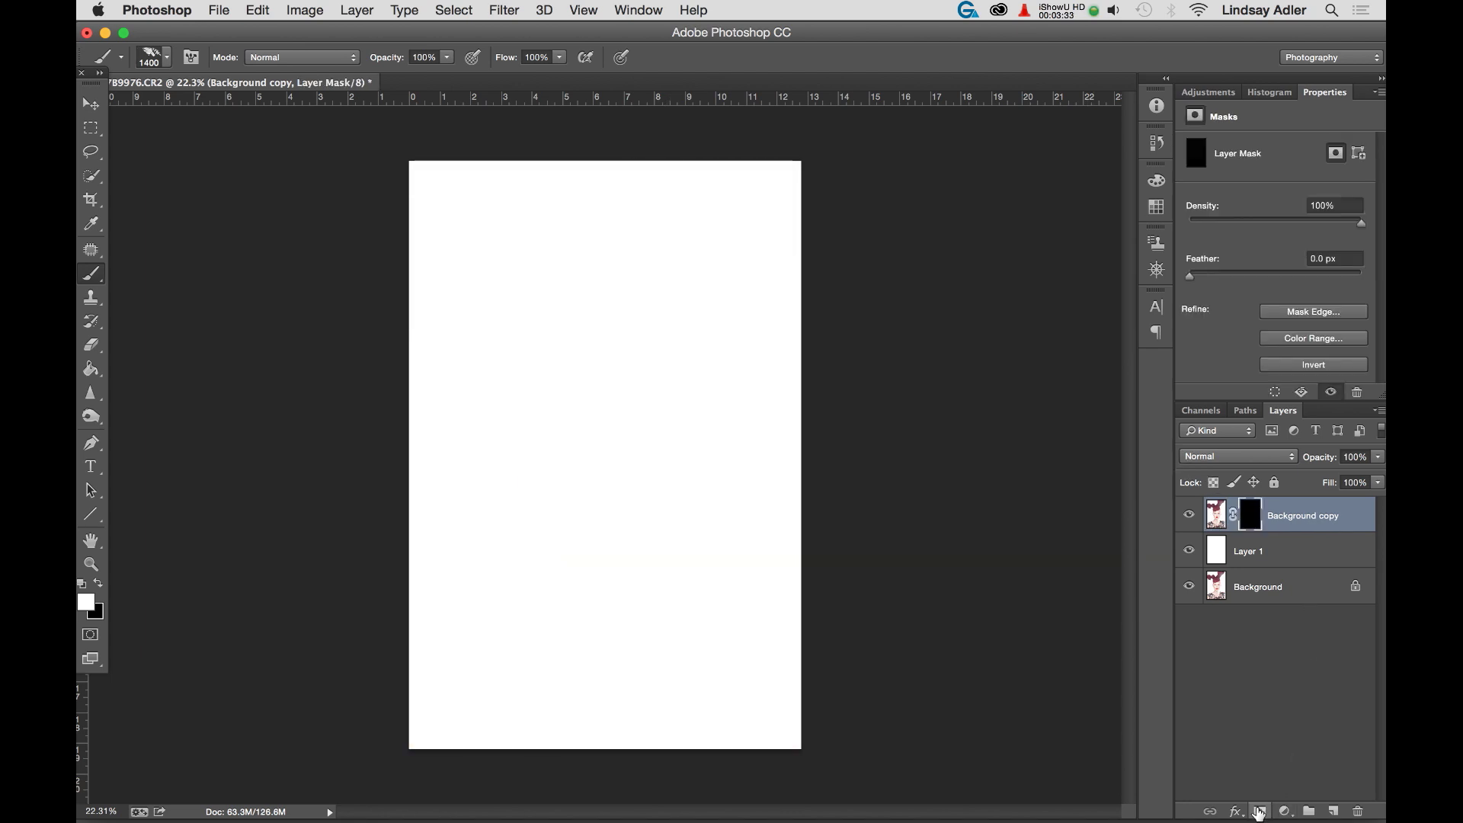
# Step: With a broad cloud-shaped splatter brush at 1500 to 1700 px, reveal parts of the hat, face, neck and both shoulders on the mask
pyautogui.press('t')
pyautogui.click(156, 59)
pyautogui.click(142, 251)
pyautogui.click(398, 39)
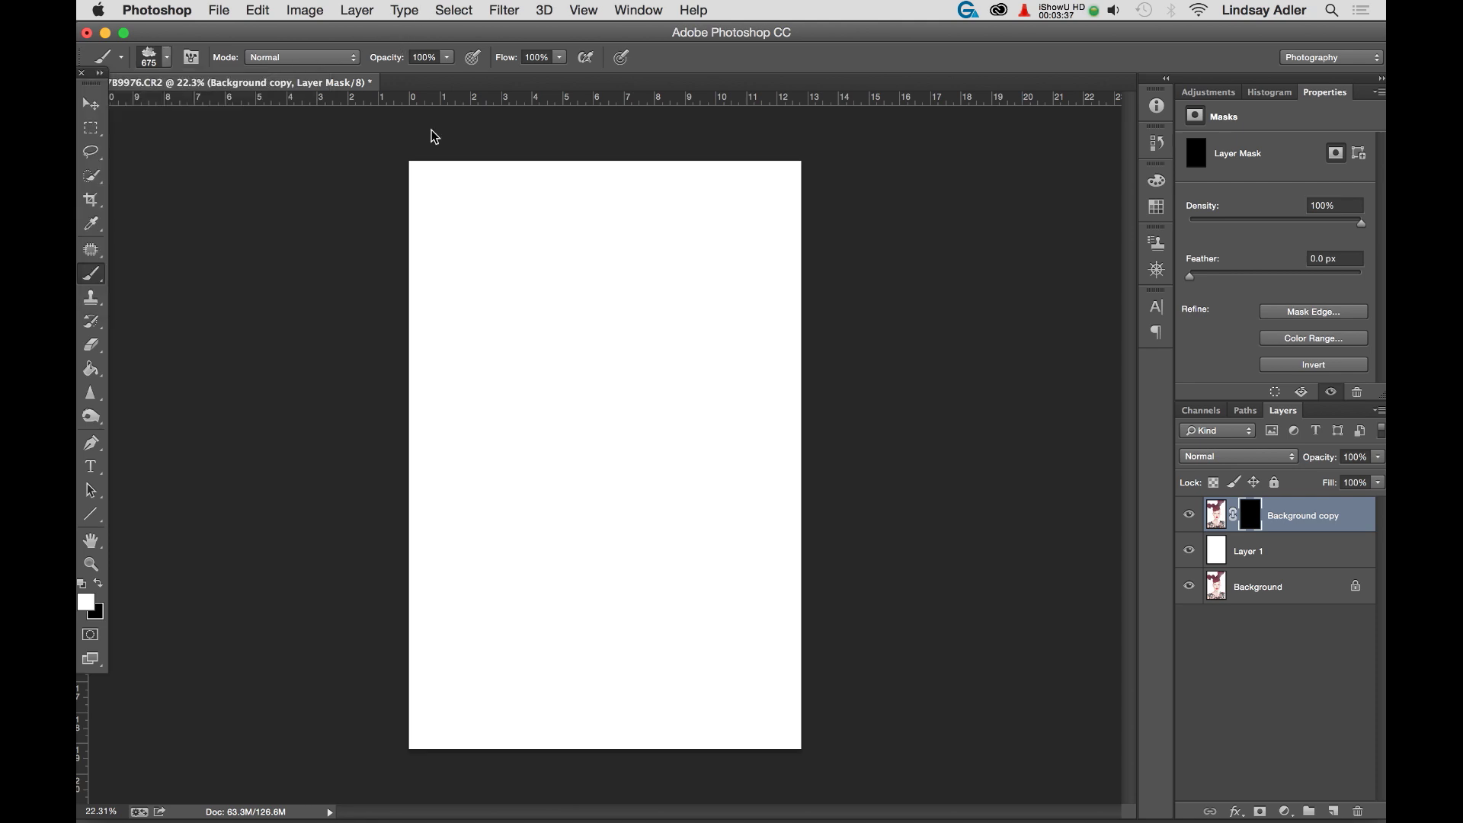
pyautogui.press(']')
pyautogui.press(']')
pyautogui.press(']')
pyautogui.press(']')
pyautogui.press(']')
pyautogui.press(']')
pyautogui.press(']')
pyautogui.press(']')
pyautogui.press(']')
pyautogui.press(']')
pyautogui.press(']')
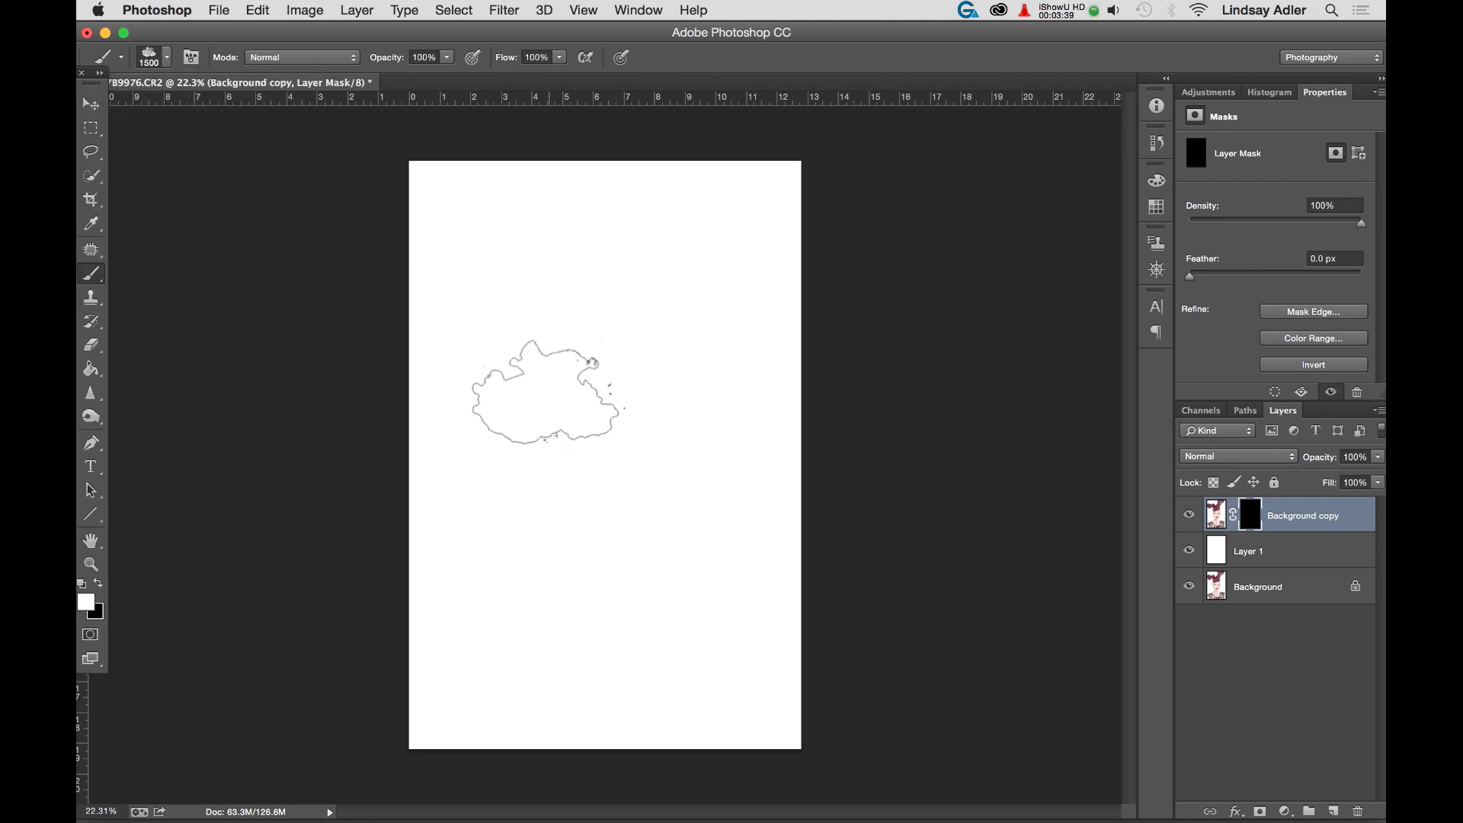
pyautogui.click(568, 393)
pyautogui.moveTo(570, 341)
pyautogui.mouseDown()
pyautogui.moveTo(594, 320)
pyautogui.moveTo(678, 412)
pyautogui.moveTo(704, 533)
pyautogui.moveTo(591, 557)
pyautogui.moveTo(506, 481)
pyautogui.moveTo(645, 481)
pyautogui.moveTo(707, 678)
pyautogui.moveTo(537, 686)
pyautogui.moveTo(408, 594)
pyautogui.moveTo(701, 655)
pyautogui.moveTo(470, 200)
pyautogui.mouseUp()
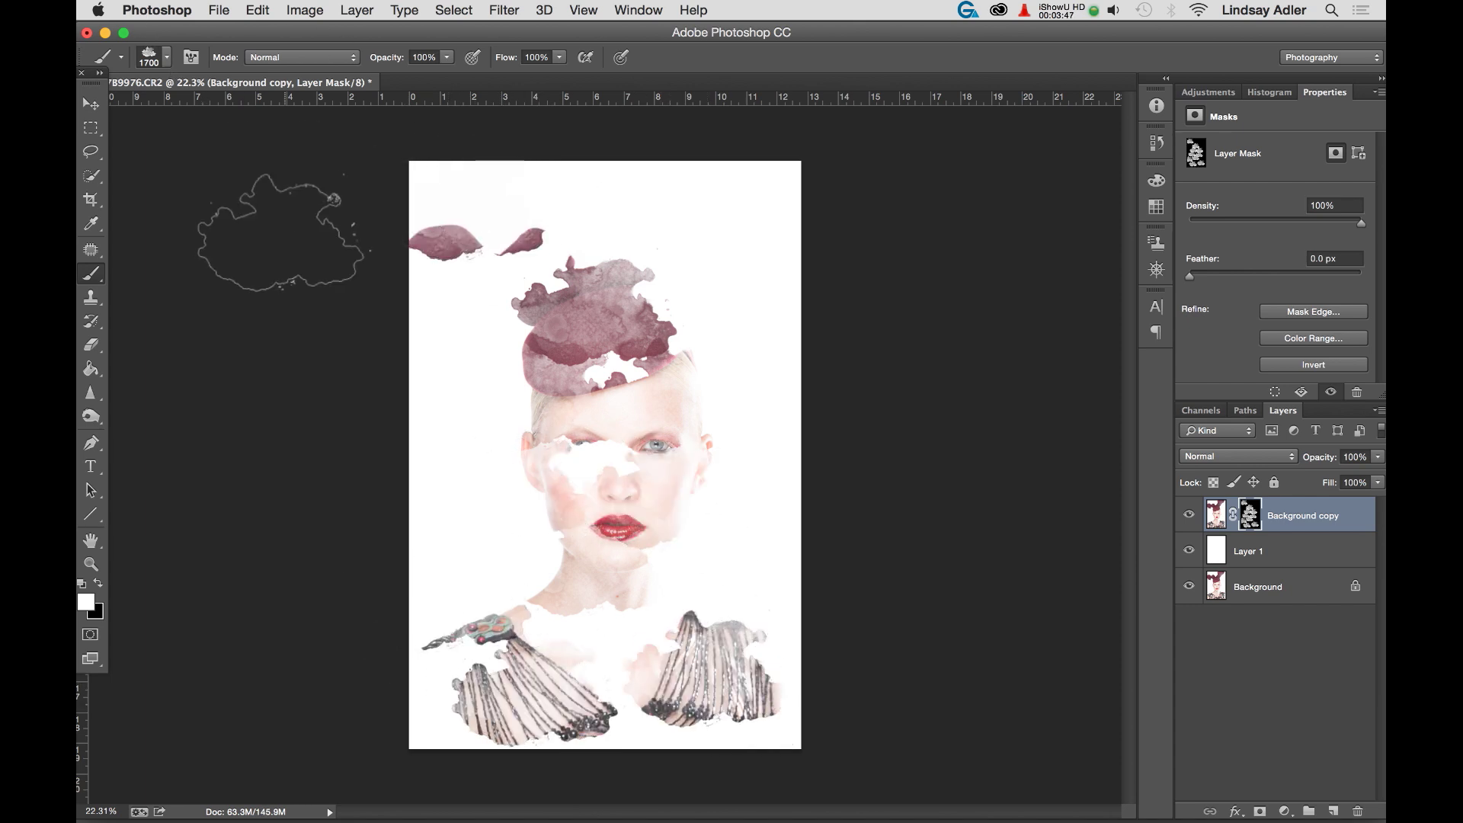
pyautogui.moveTo(262, 229)
pyautogui.mouseDown()
pyautogui.moveTo(406, 249)
pyautogui.moveTo(404, 285)
pyautogui.mouseUp()
# Step: With a flat, ragged-edge splatter brush at 1600 to 1800 px, reveal patches of the hat's bow above the crown
pyautogui.click(159, 65)
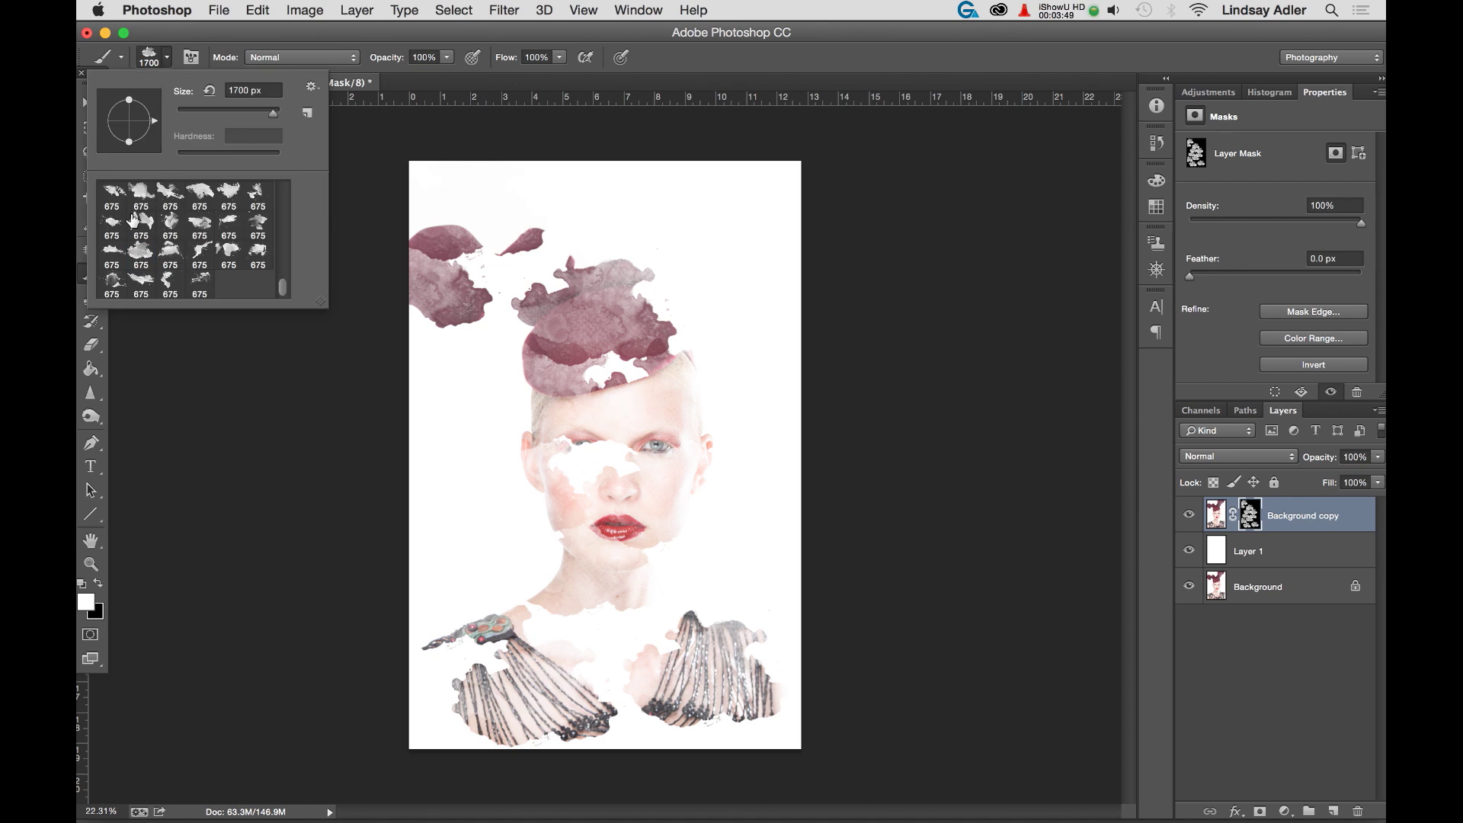
pyautogui.click(113, 251)
pyautogui.click(655, 46)
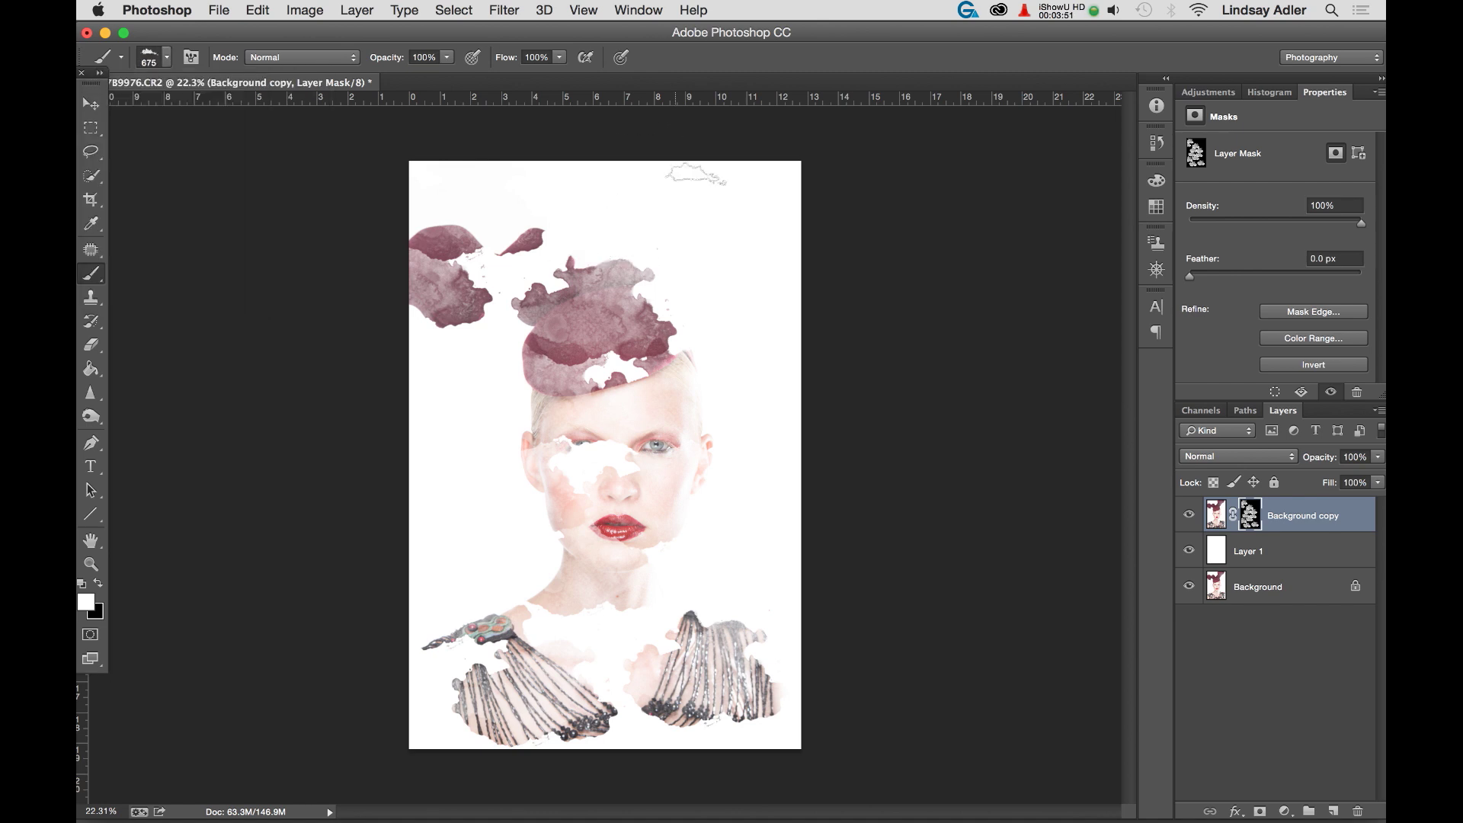
pyautogui.press(']')
pyautogui.press(']')
pyautogui.press(']')
pyautogui.press(']')
pyautogui.press(']')
pyautogui.press(']')
pyautogui.press(']')
pyautogui.press(']')
pyautogui.press(']')
pyautogui.press(']')
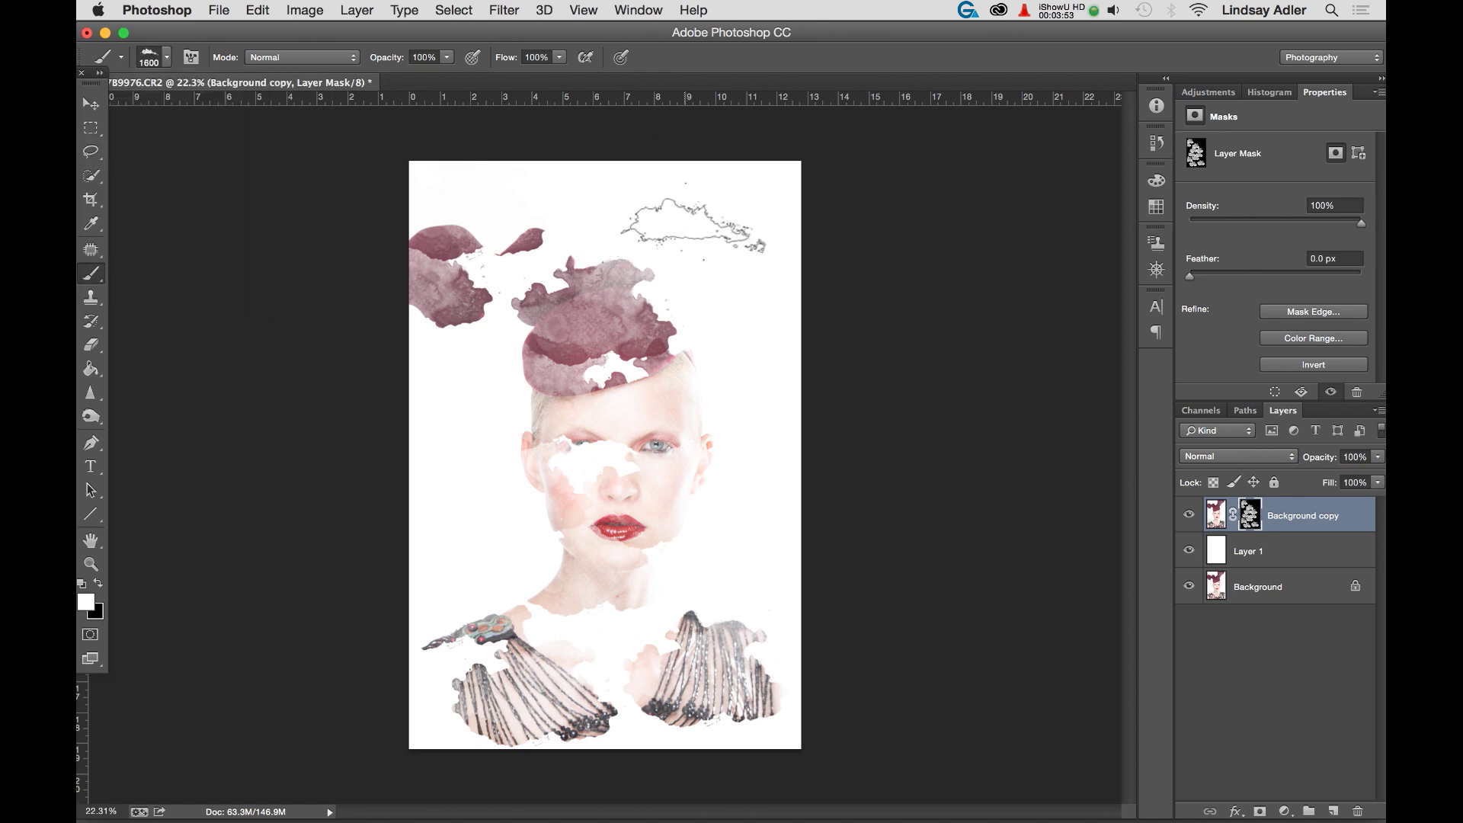
pyautogui.click(689, 226)
pyautogui.click(708, 272)
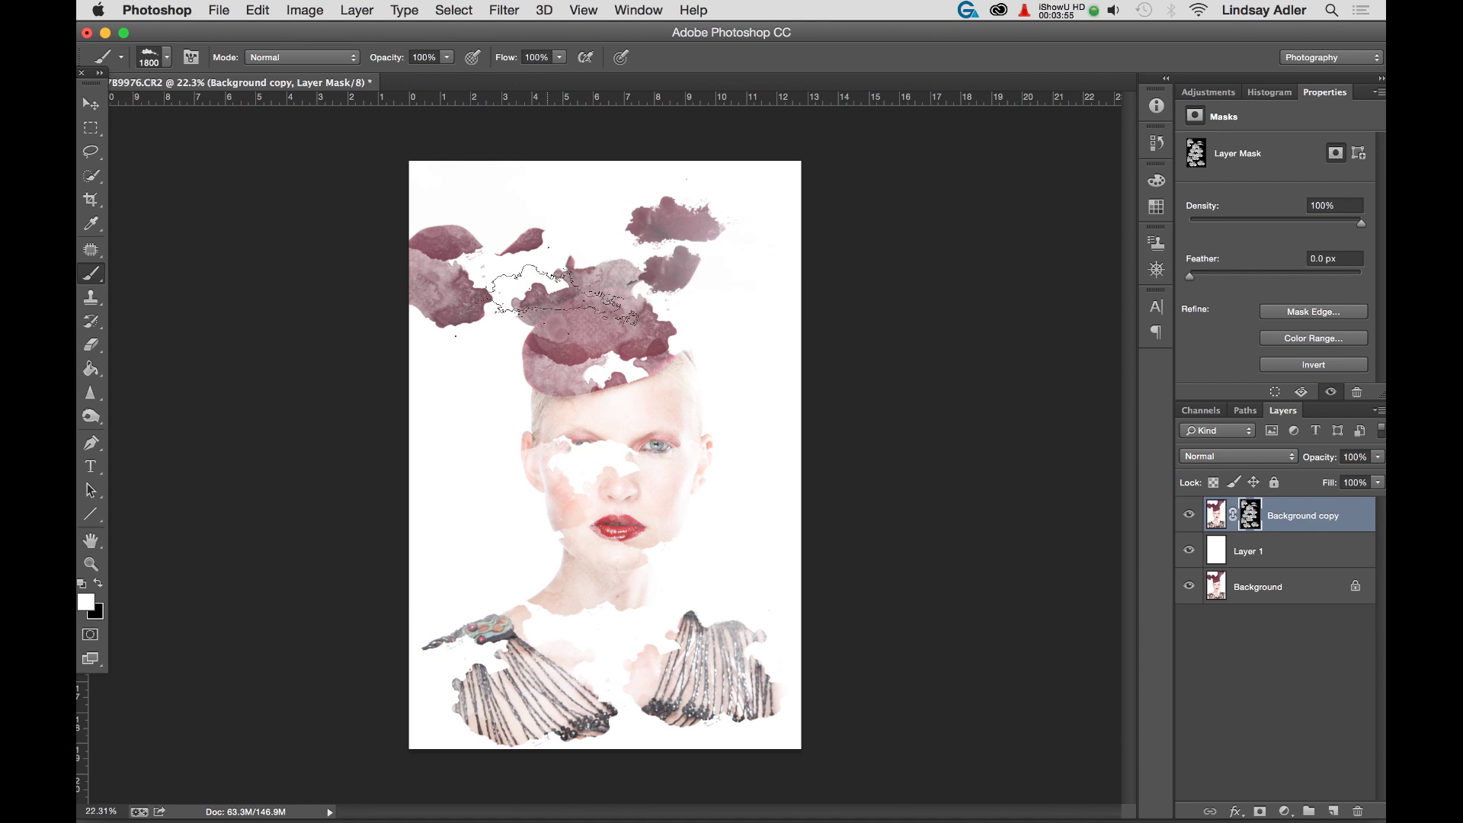
pyautogui.click(557, 280)
# Step: With the streaky splatter brush at 1400 px, reveal the missing eye, nose bridge and cheek area of the face
pyautogui.click(166, 58)
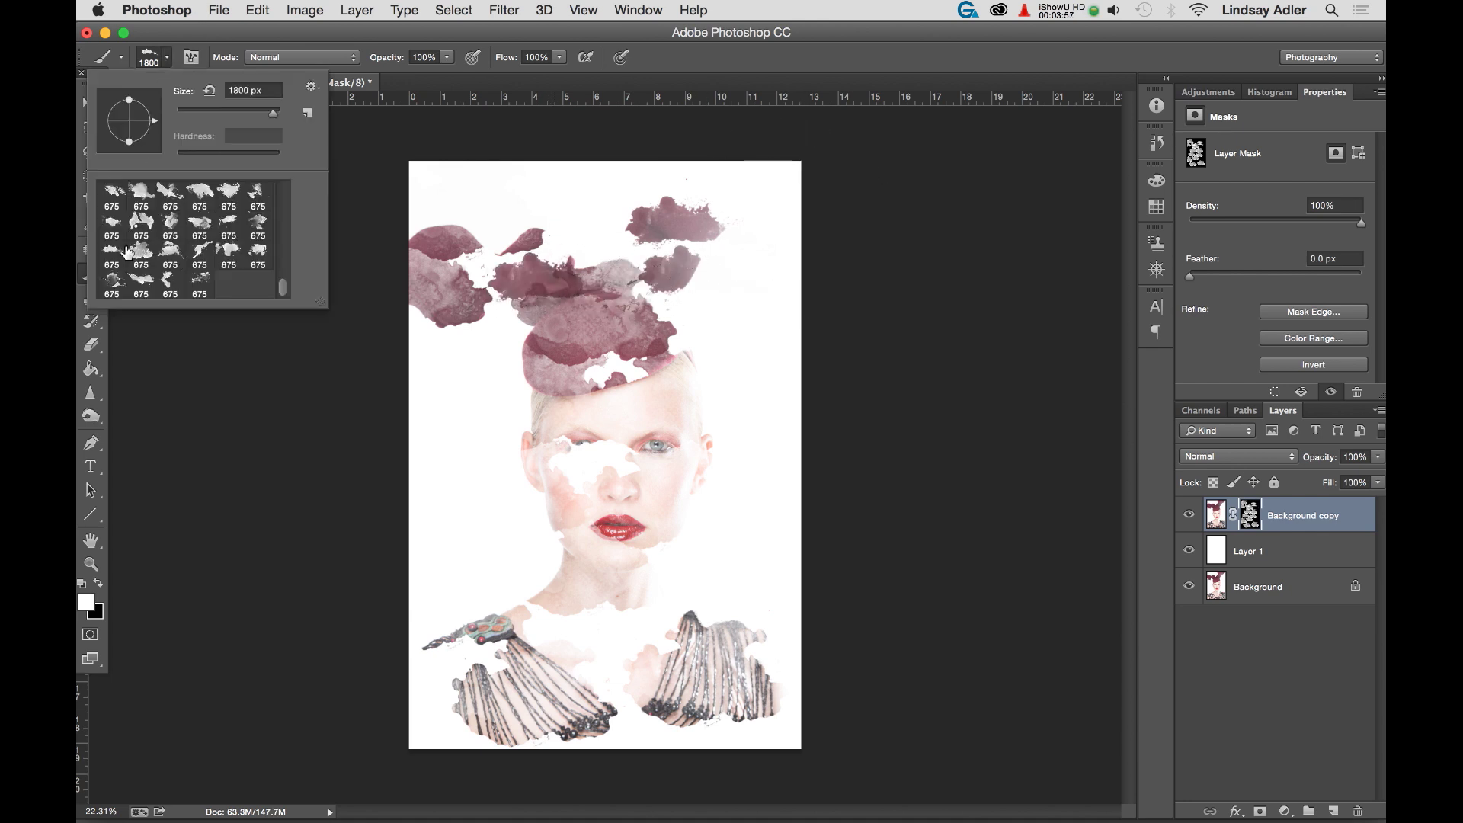
pyautogui.click(105, 199)
pyautogui.press('Return')
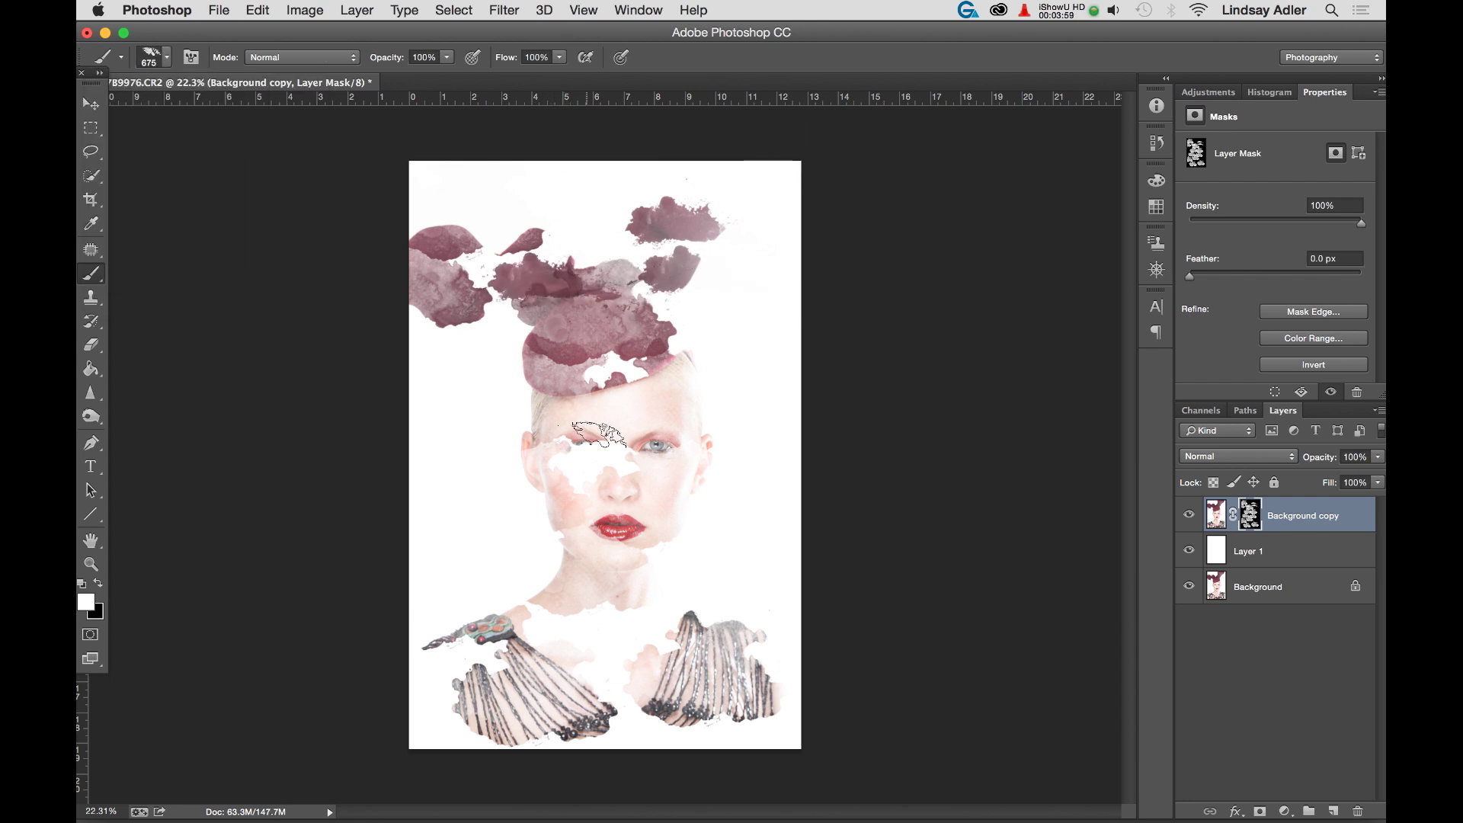
pyautogui.press(']')
pyautogui.press(']')
pyautogui.press(']')
pyautogui.press(']')
pyautogui.press(']')
pyautogui.press(']')
pyautogui.press(']')
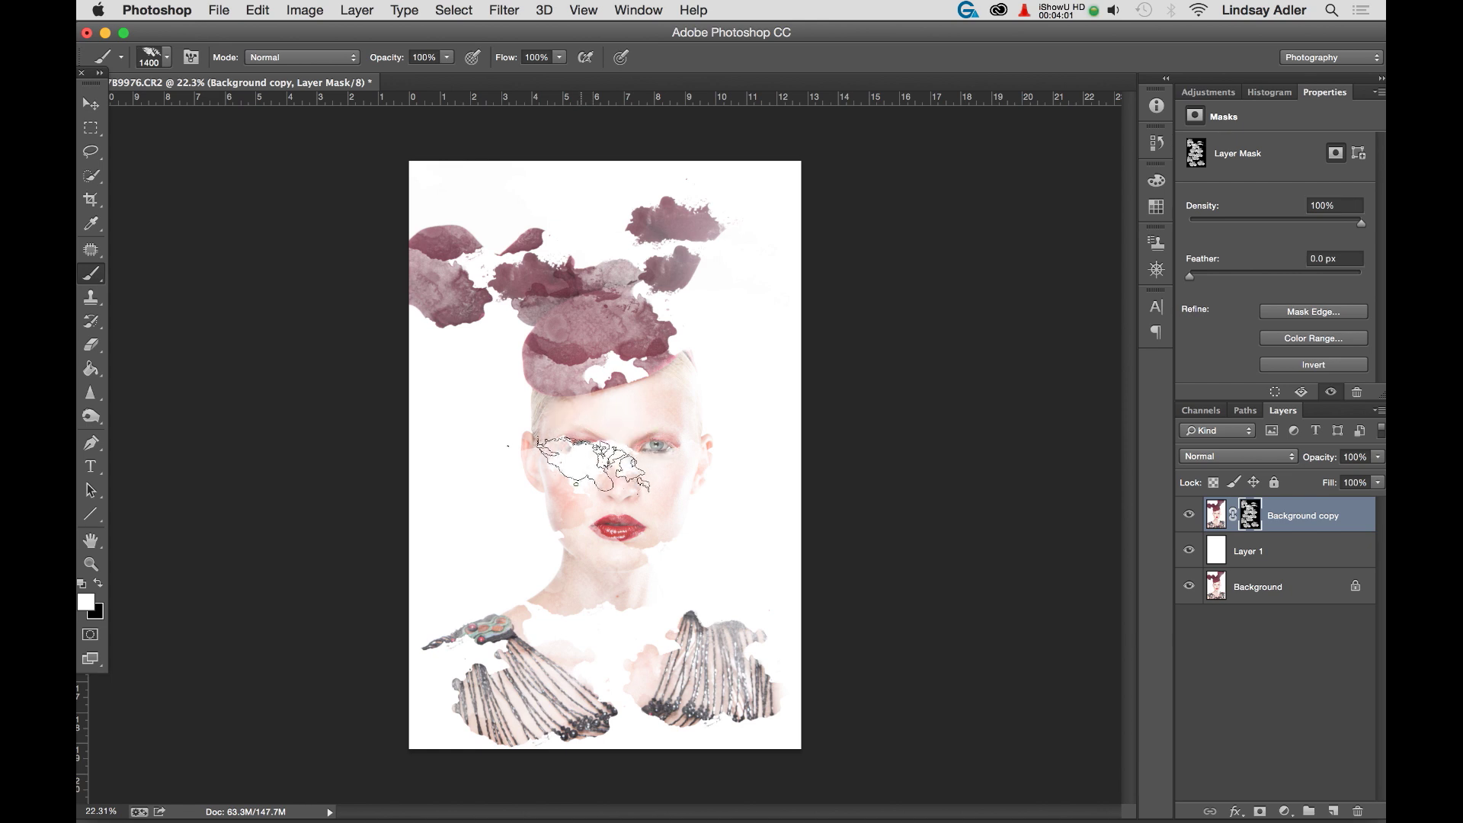
# Step: With the rounded blob splatter brush at 1500 px, reveal the lower neck and chest and more of the hat's bow
pyautogui.click(168, 59)
pyautogui.click(149, 226)
pyautogui.click(311, 41)
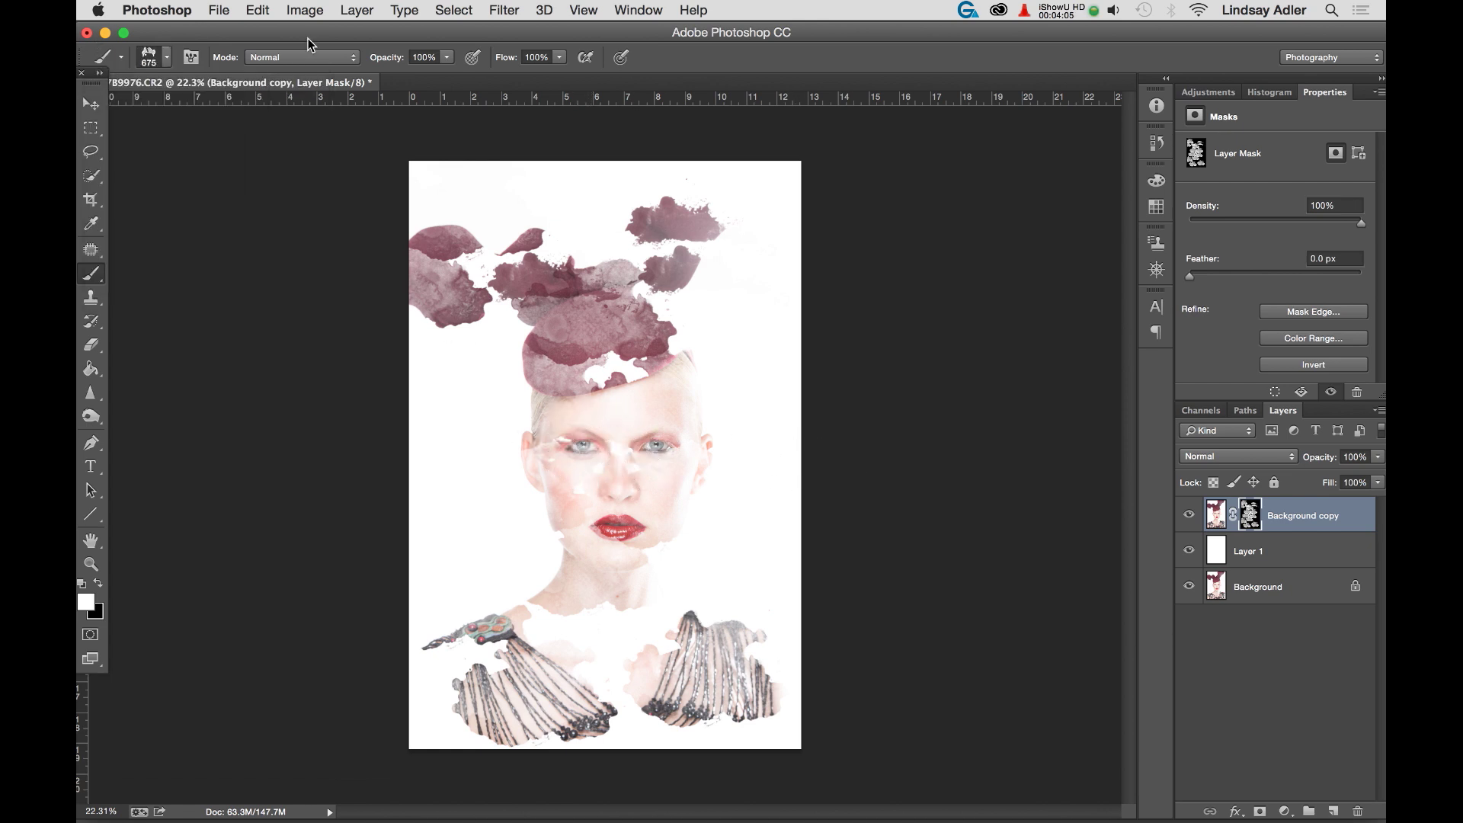
pyautogui.press(']')
pyautogui.press(']')
pyautogui.press(']')
pyautogui.press(']')
pyautogui.press(']')
pyautogui.press(']')
pyautogui.press(']')
pyautogui.press(']')
pyautogui.press(']')
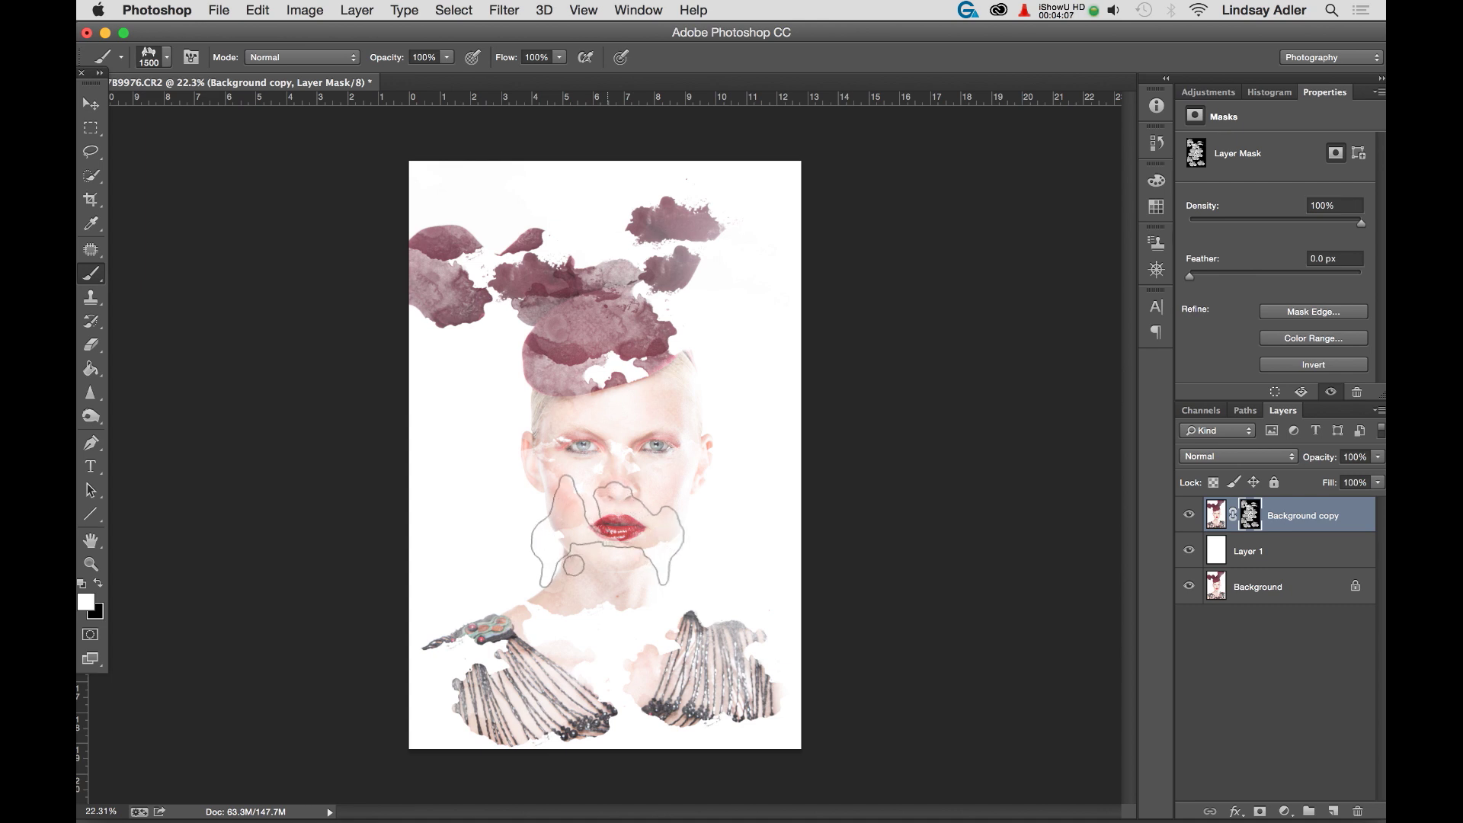
pyautogui.click(634, 640)
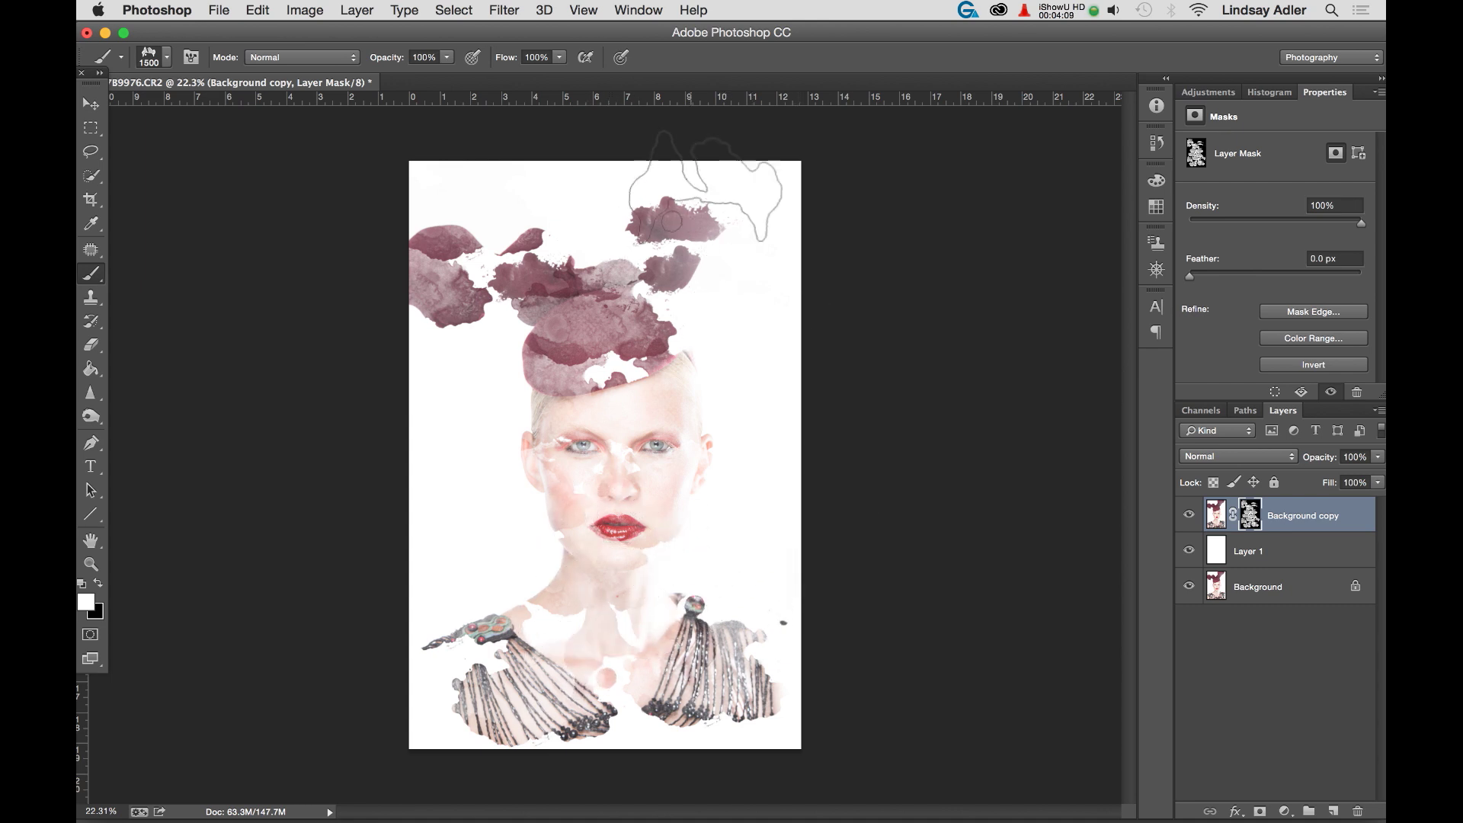
pyautogui.click(720, 164)
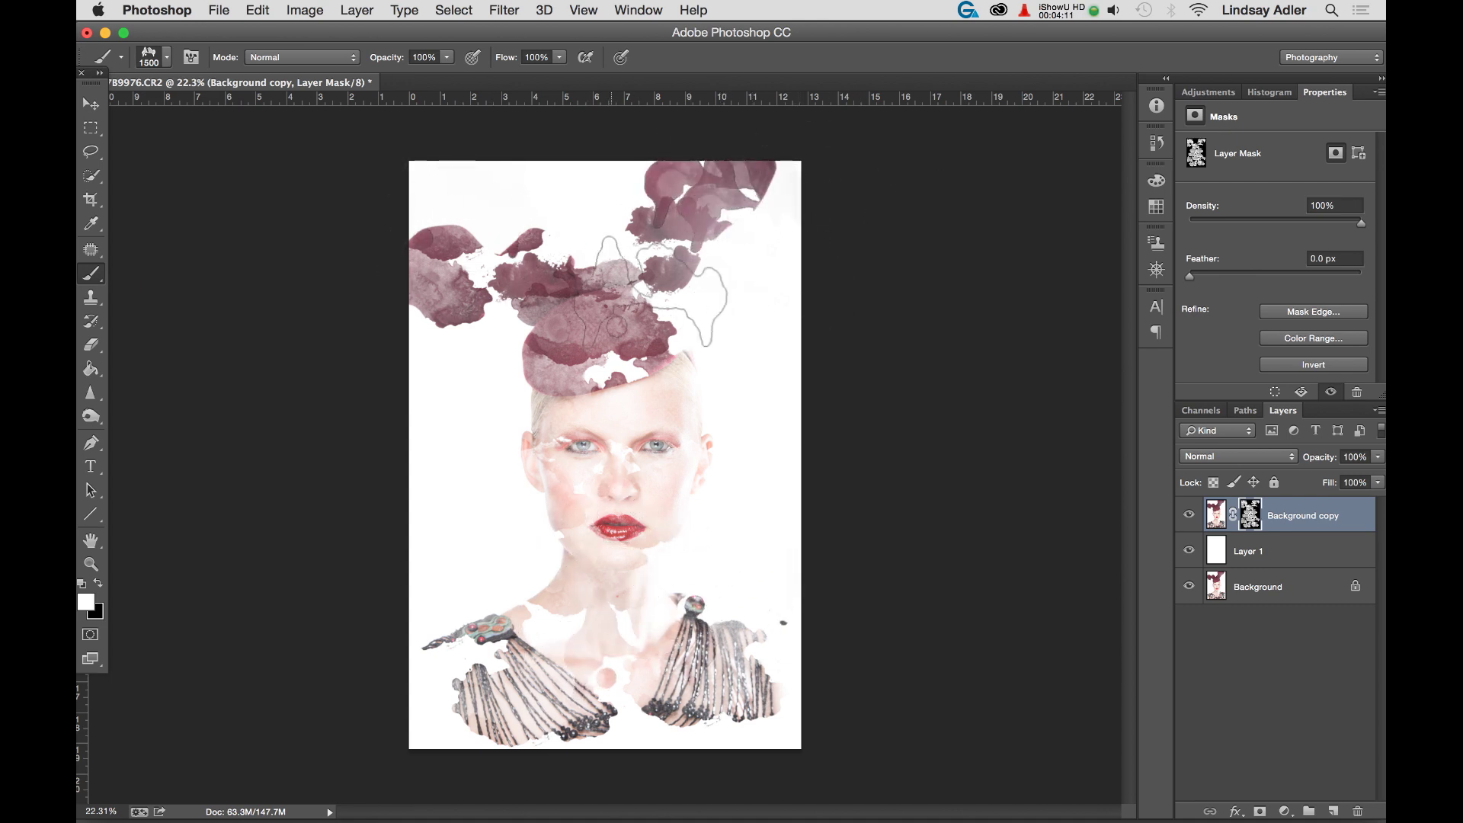
pyautogui.click(699, 274)
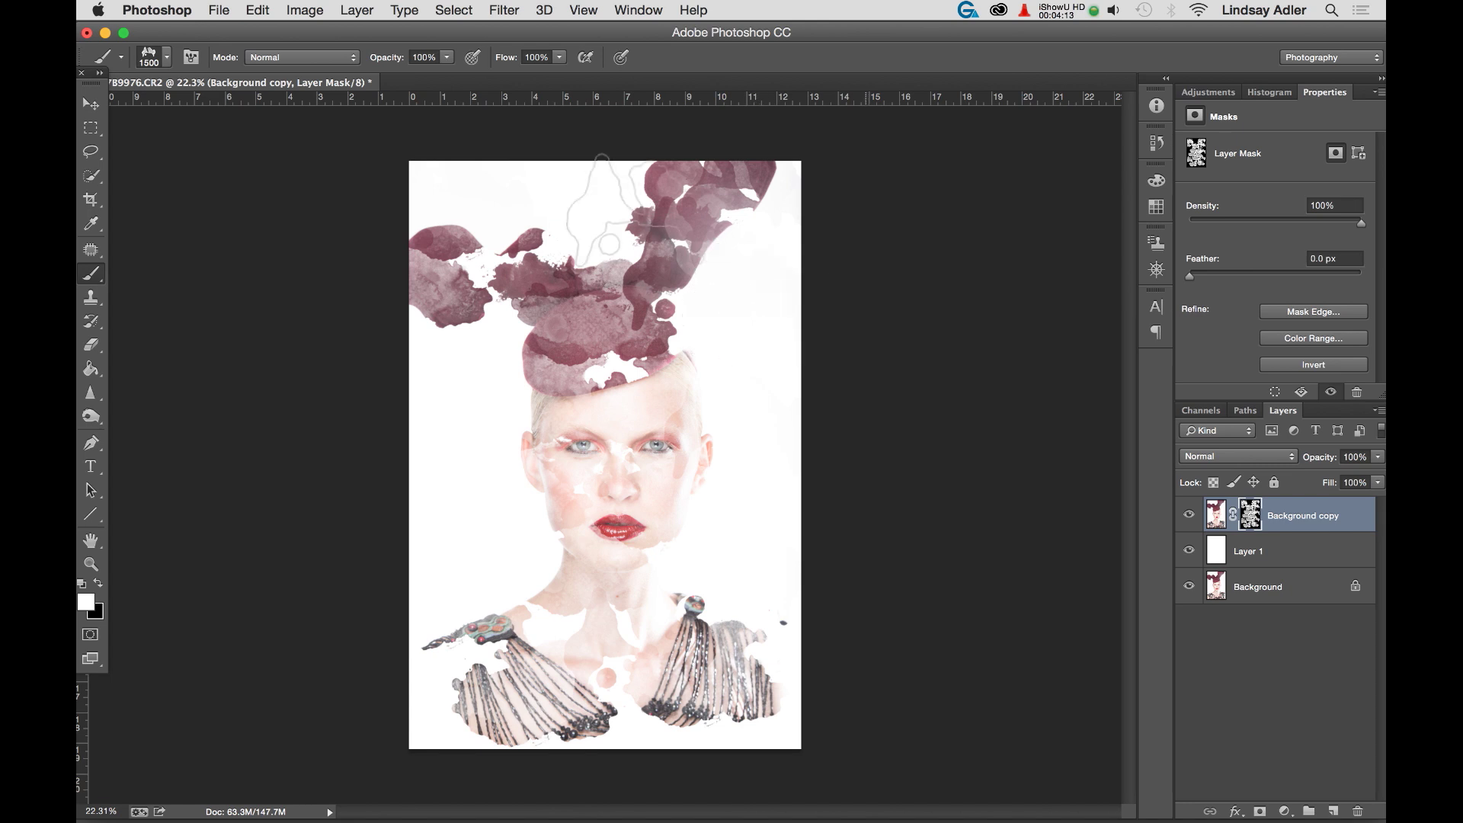
pyautogui.click(549, 257)
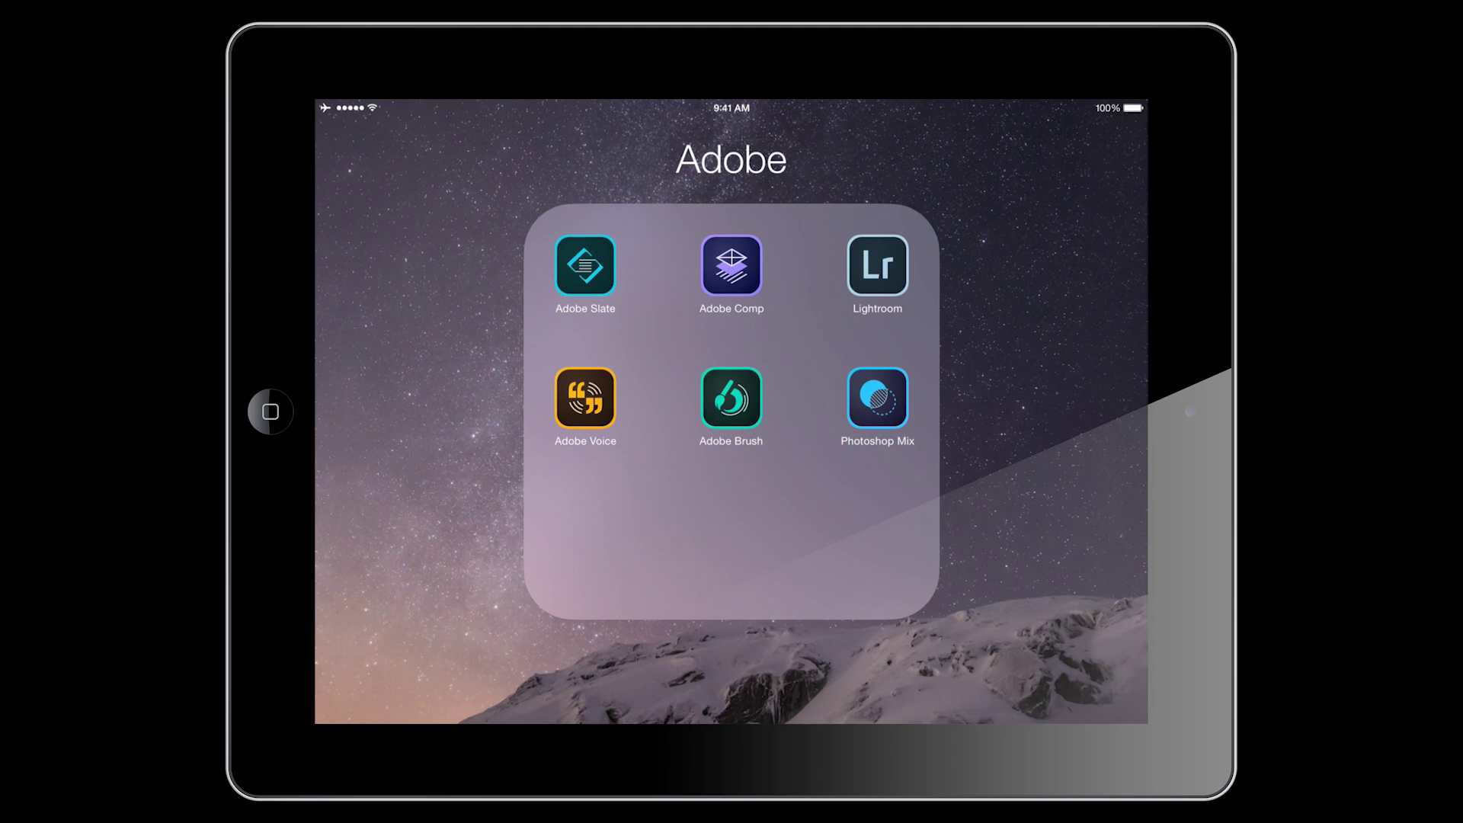
# Step: Switch to Adobe Brush on the iPad and start creating a new brush in My Library
pyautogui.click(731, 398)
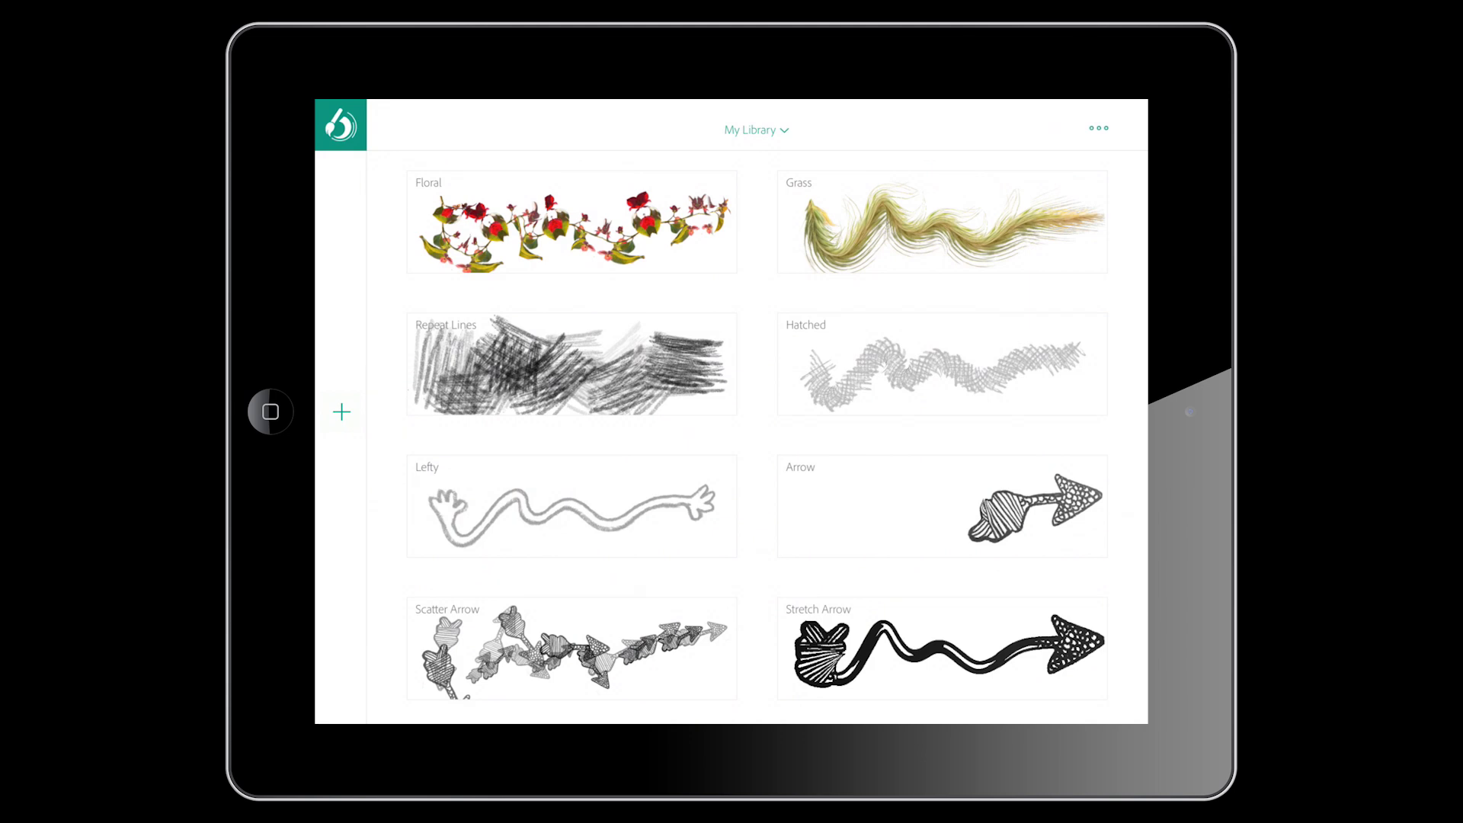
pyautogui.click(341, 412)
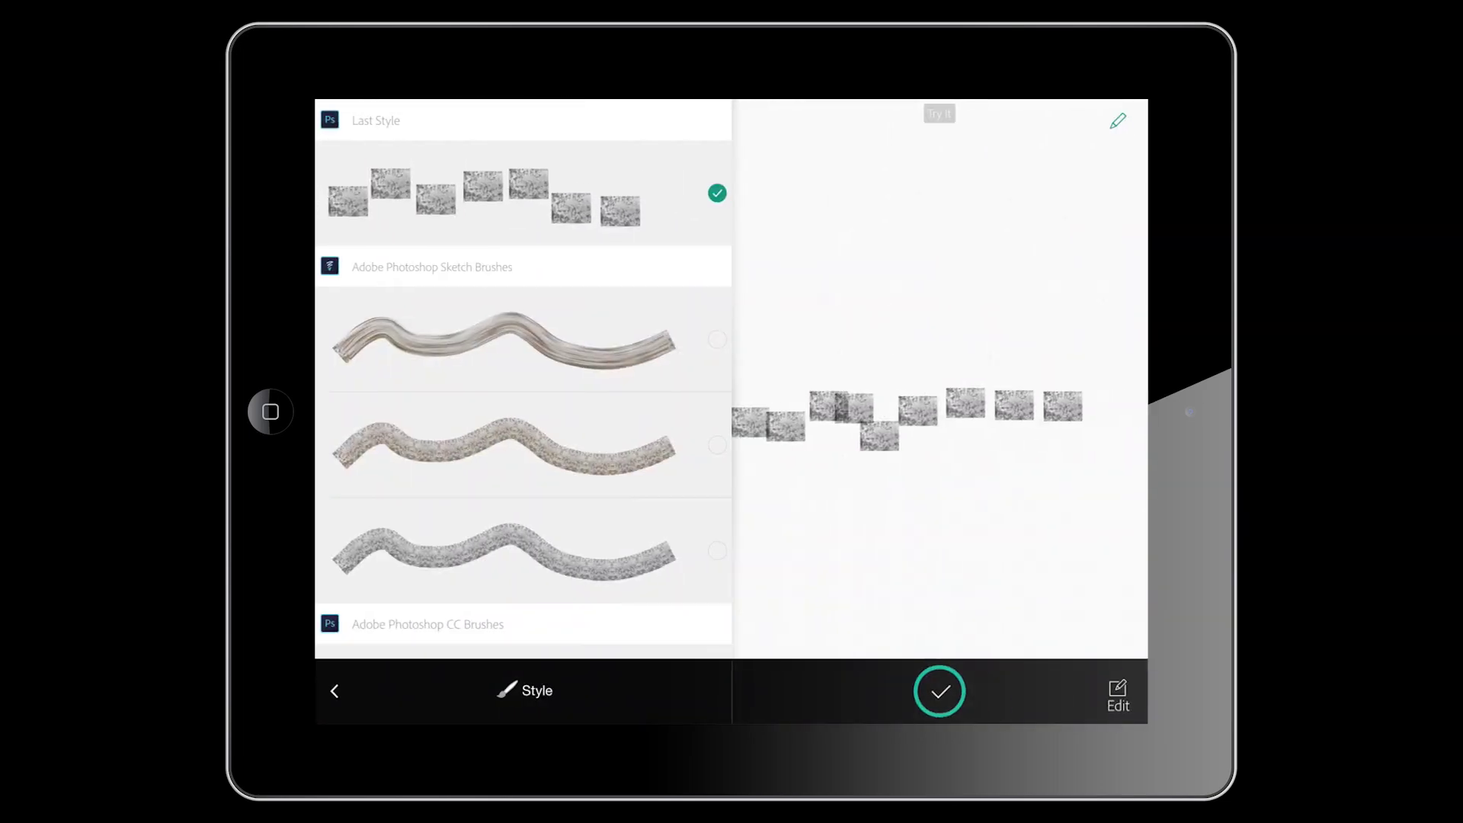
# Step: Choose the first Adobe Photoshop CC Brushes style for the texture and stamp one test mark on the try-out canvas
pyautogui.scroll(-4, 522, 379)
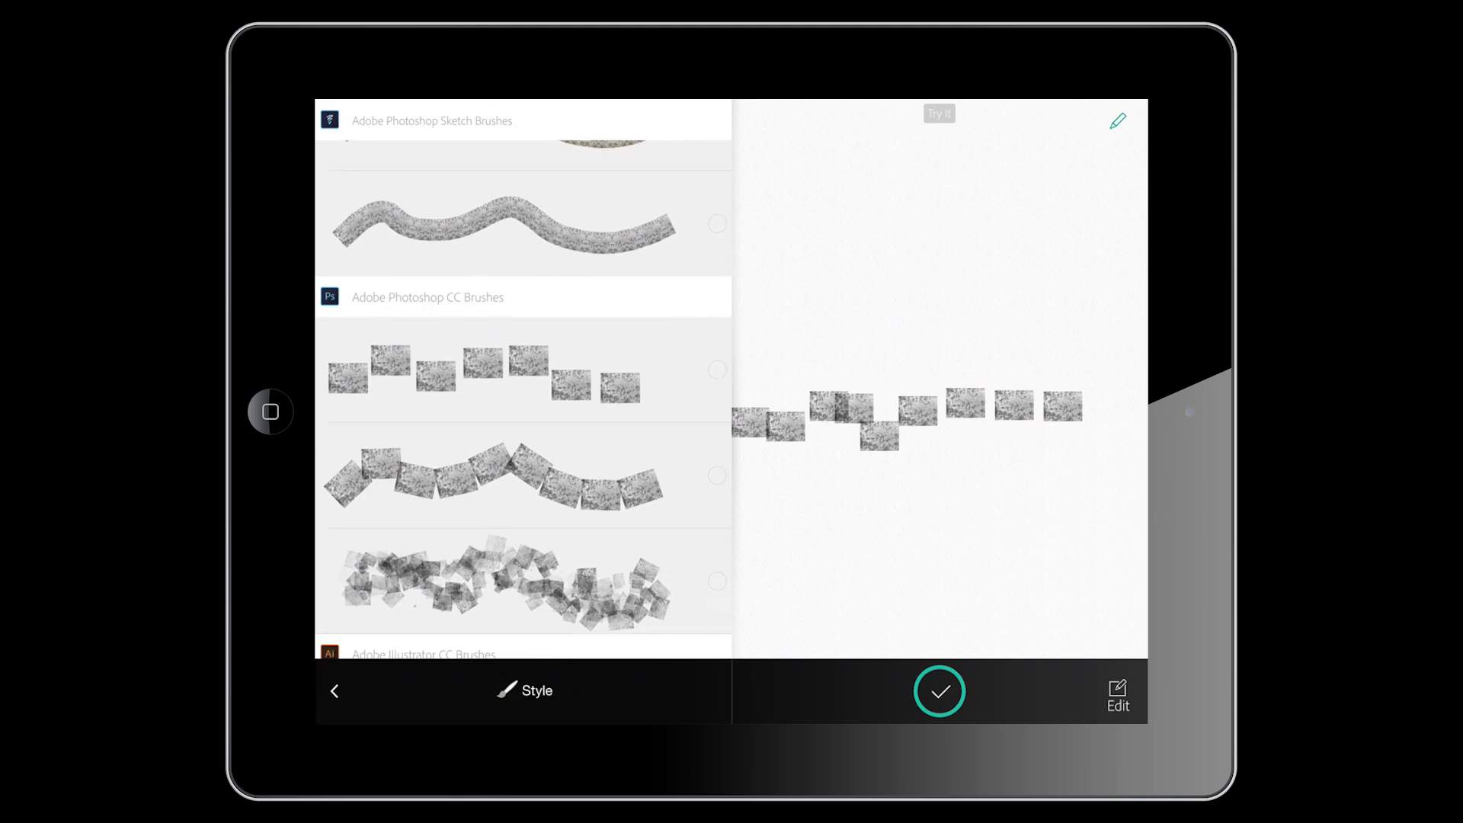
pyautogui.click(716, 370)
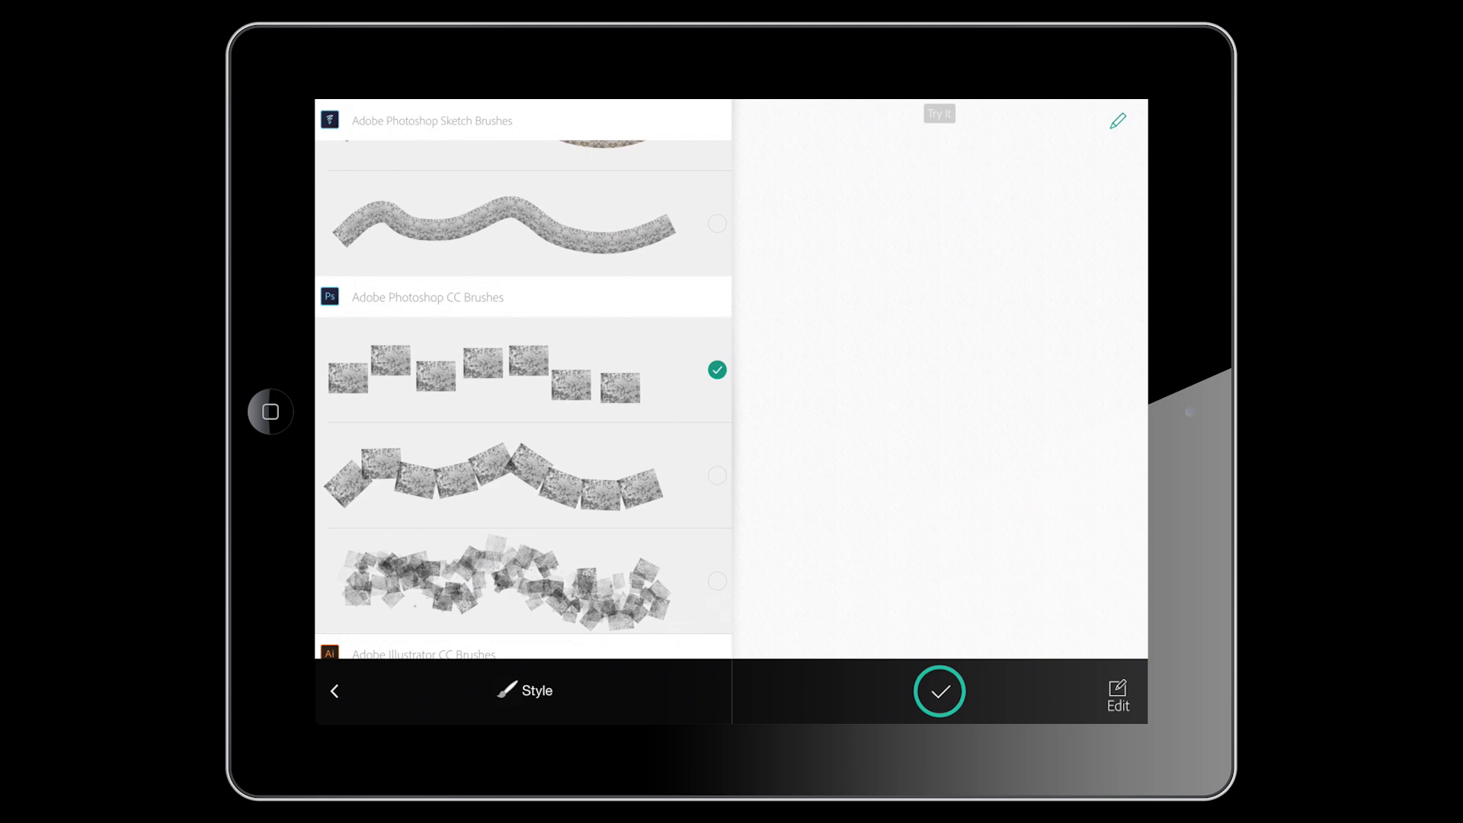
pyautogui.click(918, 331)
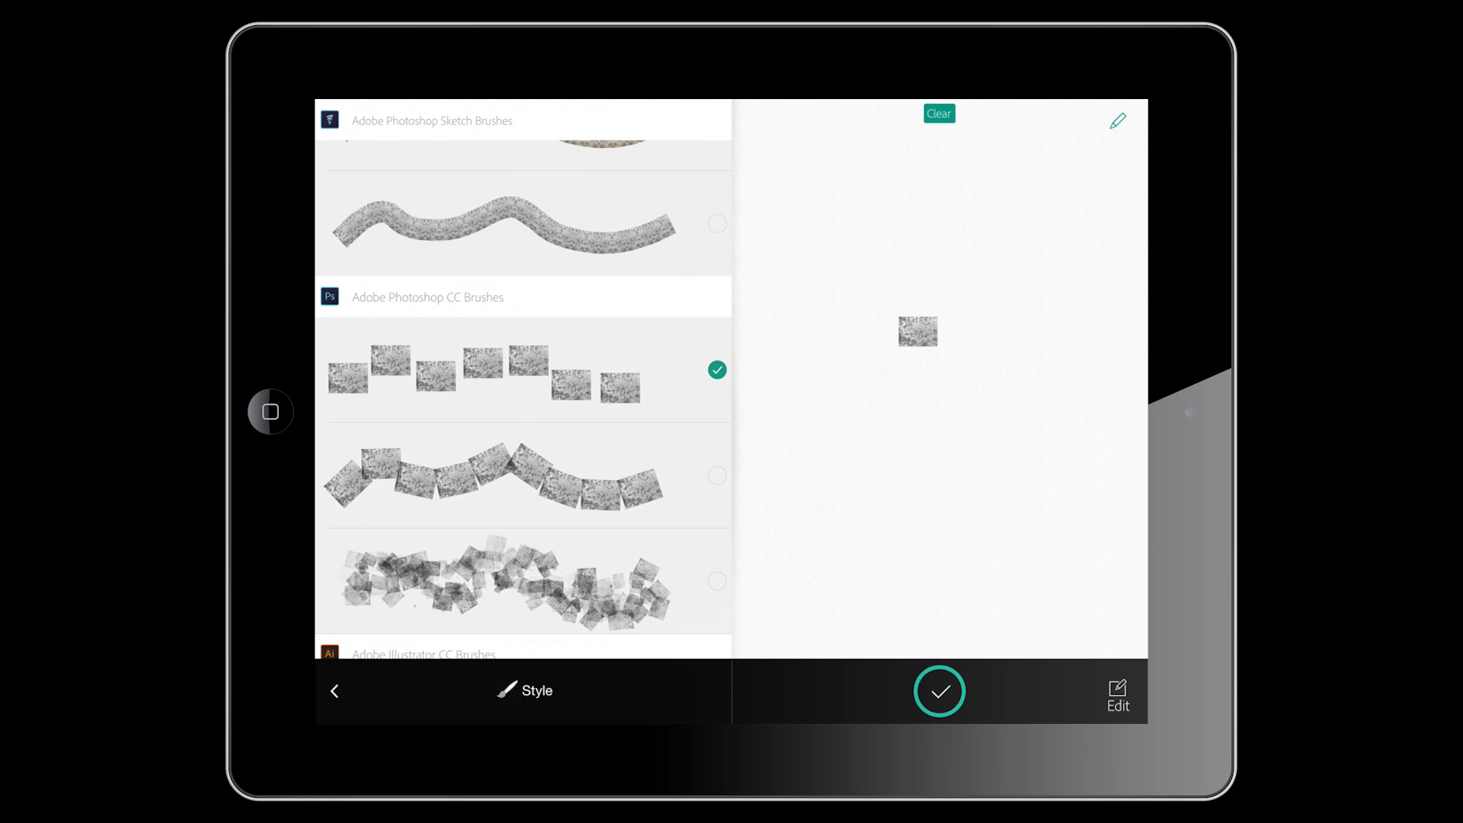
# Step: Edit the brush by narrowing the crop height and moving the texture up so its upper part falls outside the crop
pyautogui.click(1117, 694)
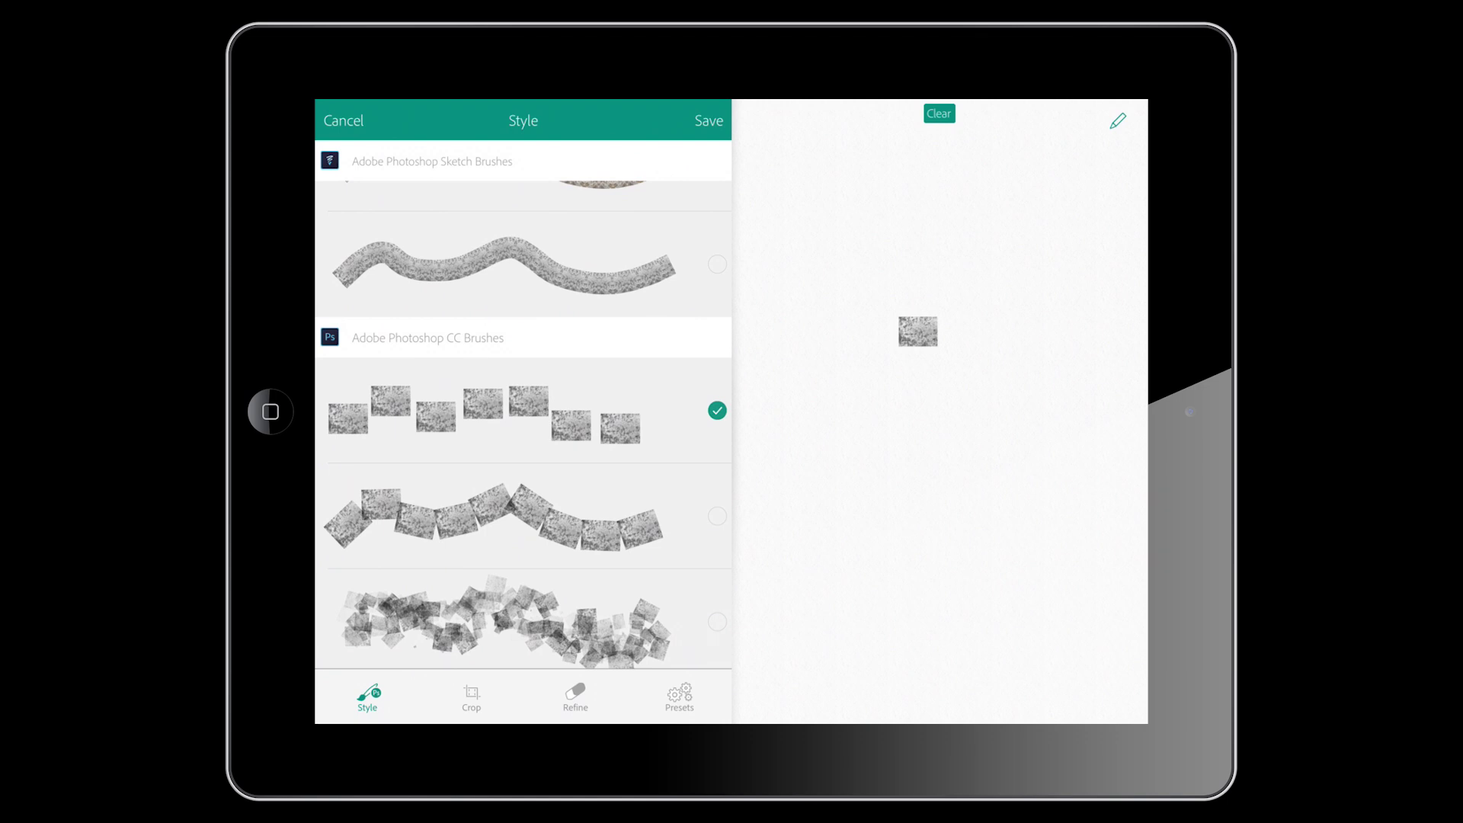
pyautogui.click(575, 696)
pyautogui.moveTo(418, 650)
pyautogui.mouseDown()
pyautogui.moveTo(502, 650)
pyautogui.moveTo(381, 650)
pyautogui.moveTo(454, 650)
pyautogui.moveTo(421, 649)
pyautogui.mouseUp()
pyautogui.click(471, 697)
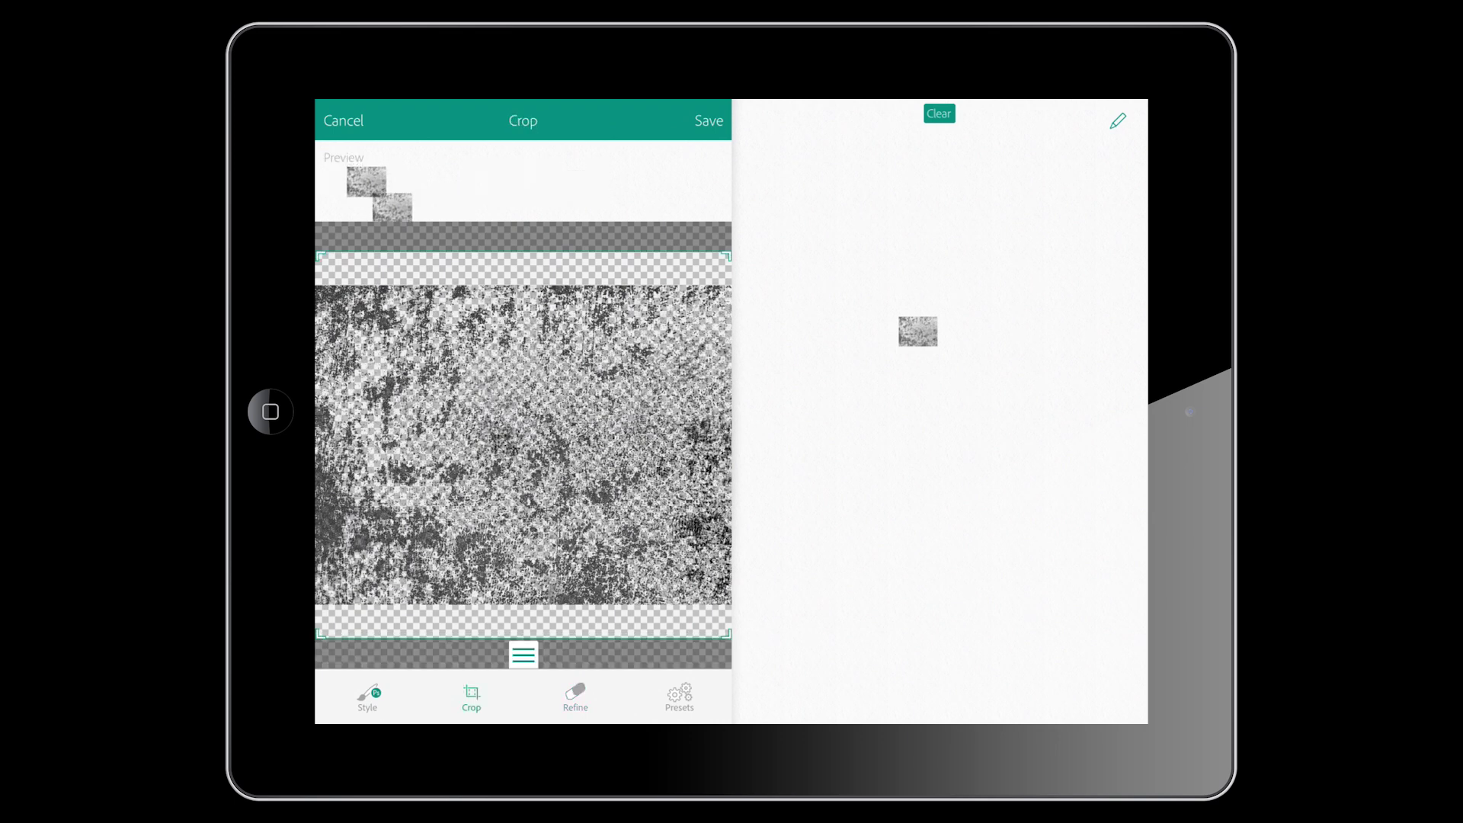
pyautogui.moveTo(523, 653); pyautogui.dragTo(522, 610)
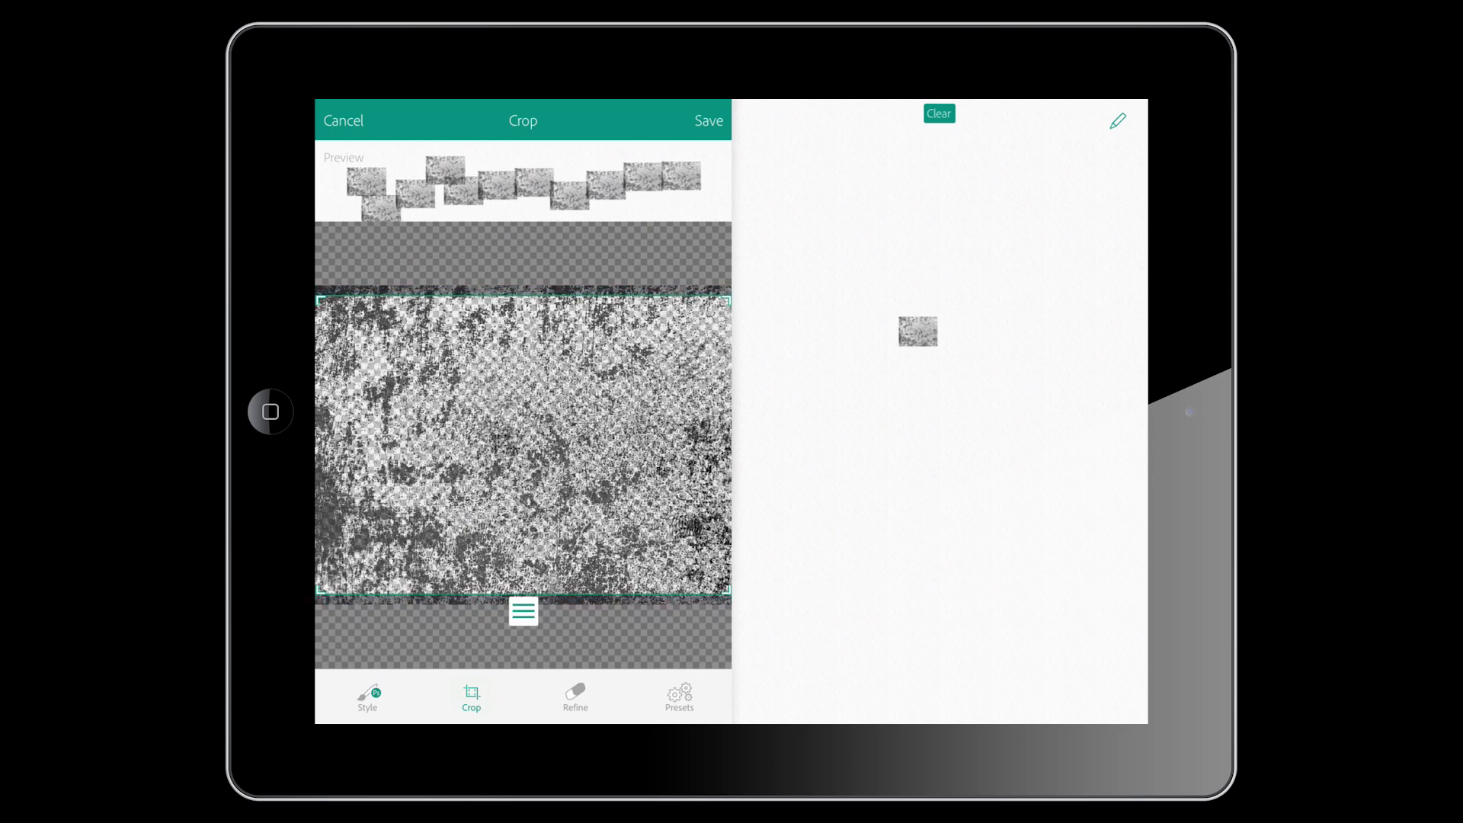
pyautogui.moveTo(523, 445)
pyautogui.mouseDown()
pyautogui.moveTo(525, 484)
pyautogui.moveTo(523, 421)
pyautogui.moveTo(523, 438)
pyautogui.mouseUp()
pyautogui.moveTo(523, 610); pyautogui.dragTo(522, 592)
pyautogui.moveTo(523, 445); pyautogui.dragTo(517, 425)
pyautogui.moveTo(522, 592); pyautogui.dragTo(523, 569)
pyautogui.moveTo(522, 445); pyautogui.dragTo(522, 423)
# Step: Save the cropped texture brush to the library as Brush 1
pyautogui.click(522, 120)
pyautogui.press('Return')
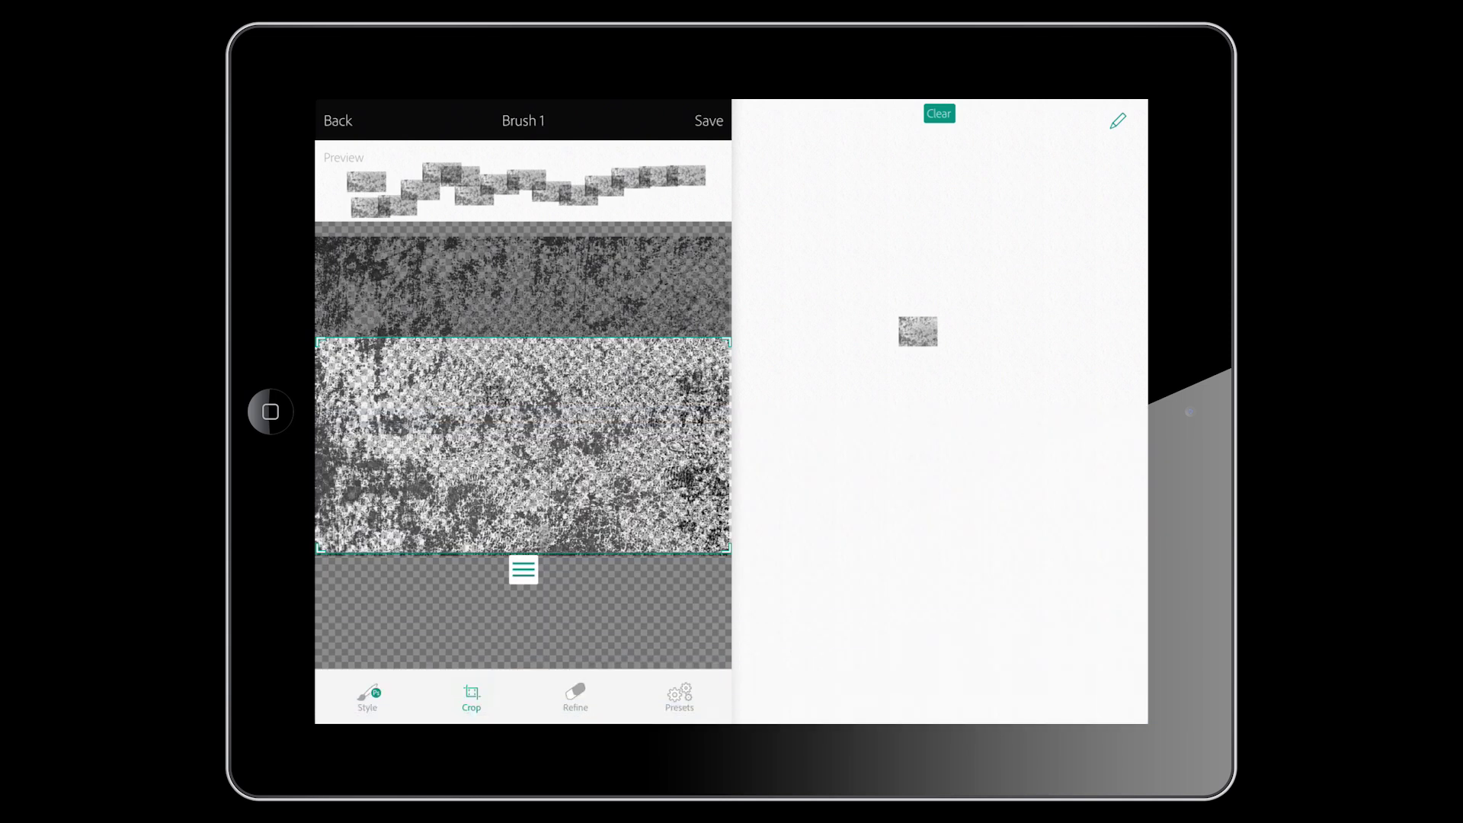
pyautogui.click(709, 120)
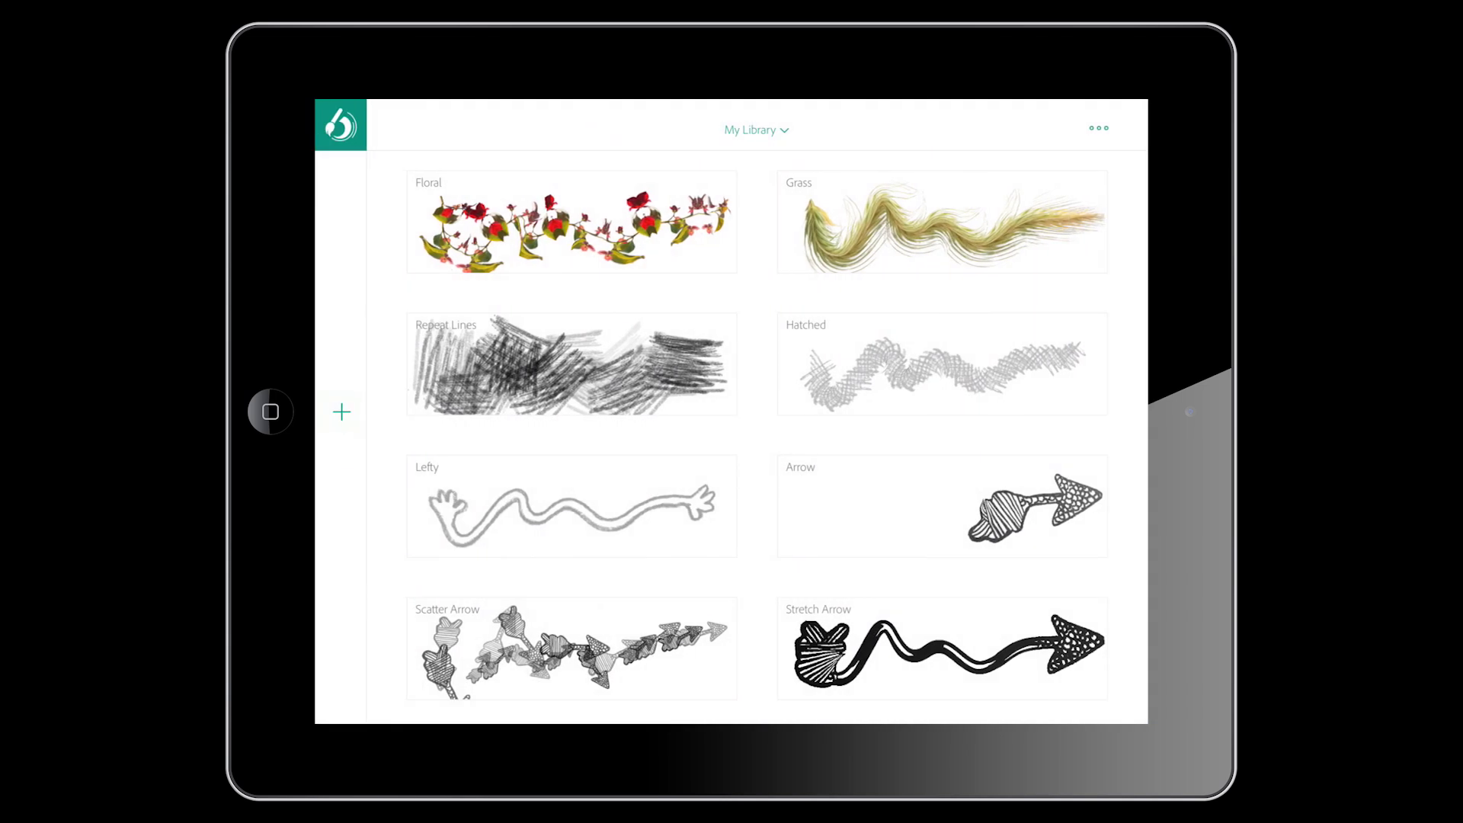